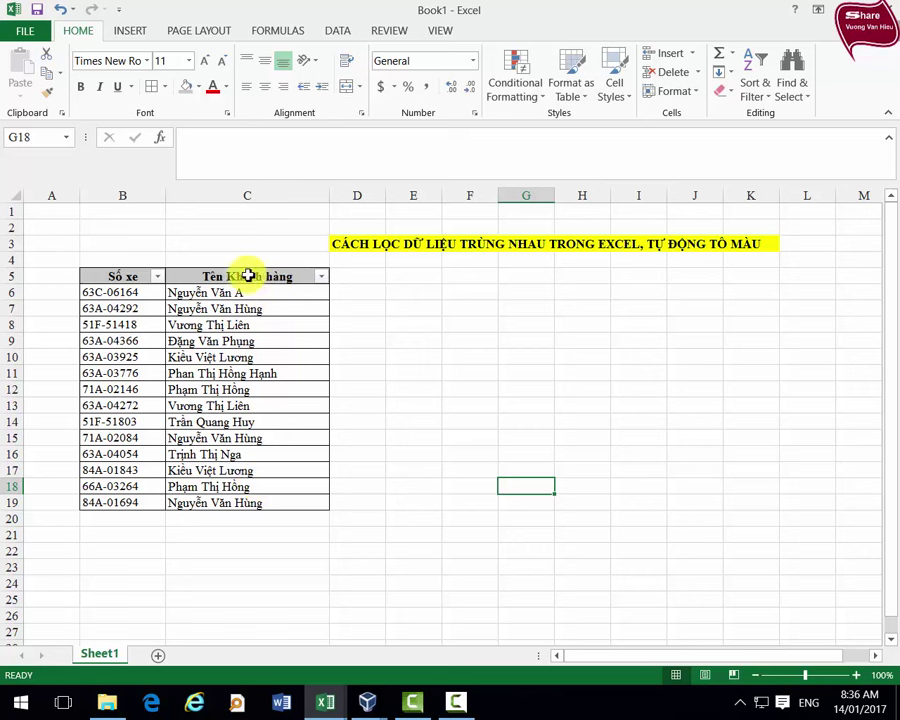
Select the customer names in C5:C19 and open the Duplicate Values highlighting rule.
drag(247, 276, 265, 500)
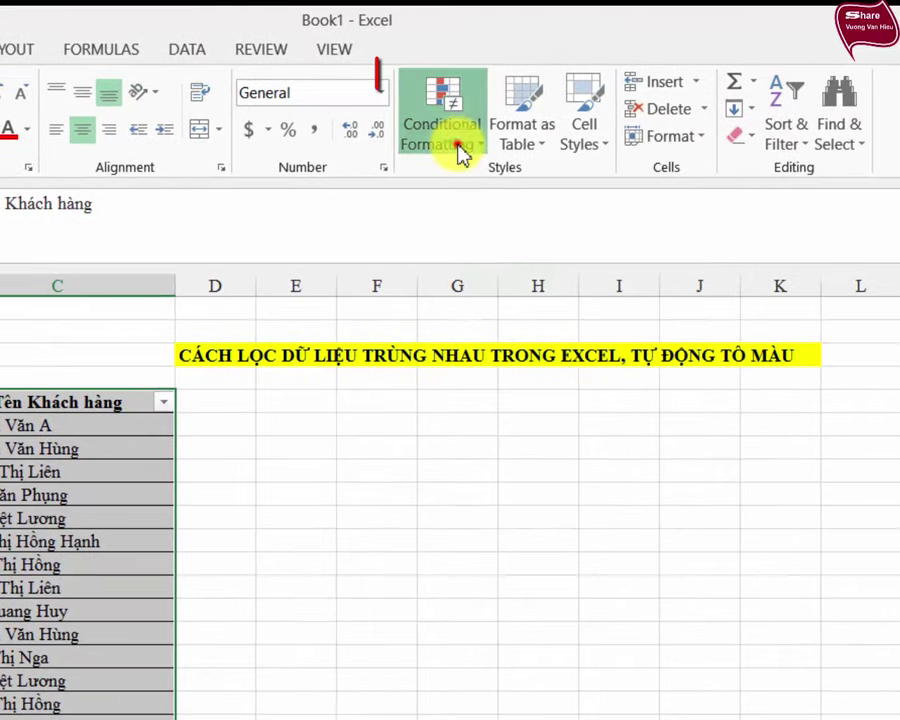
click(530, 150)
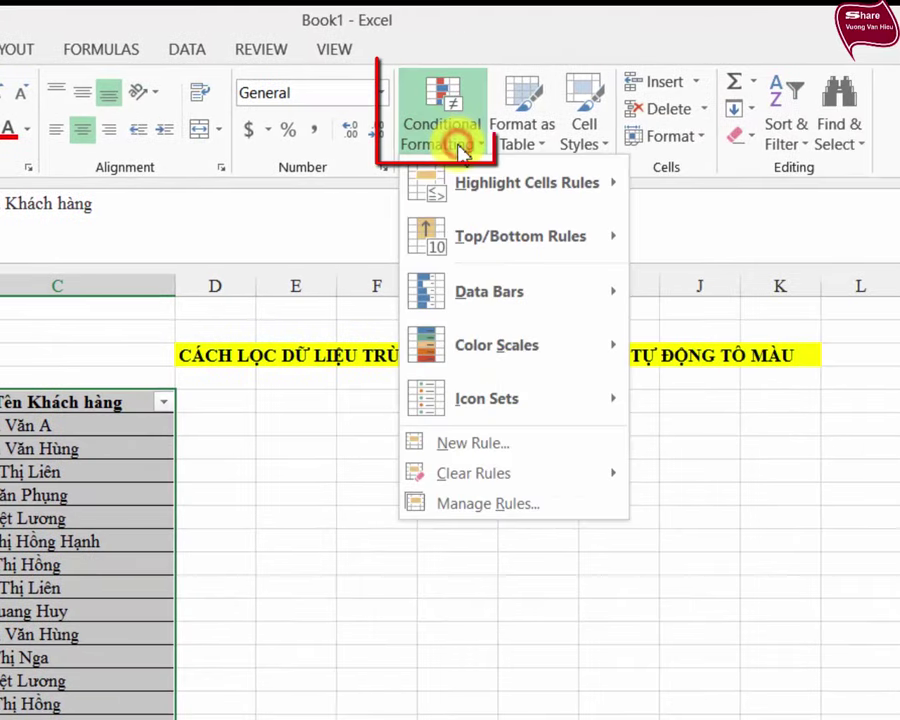
mouse_move(565, 128)
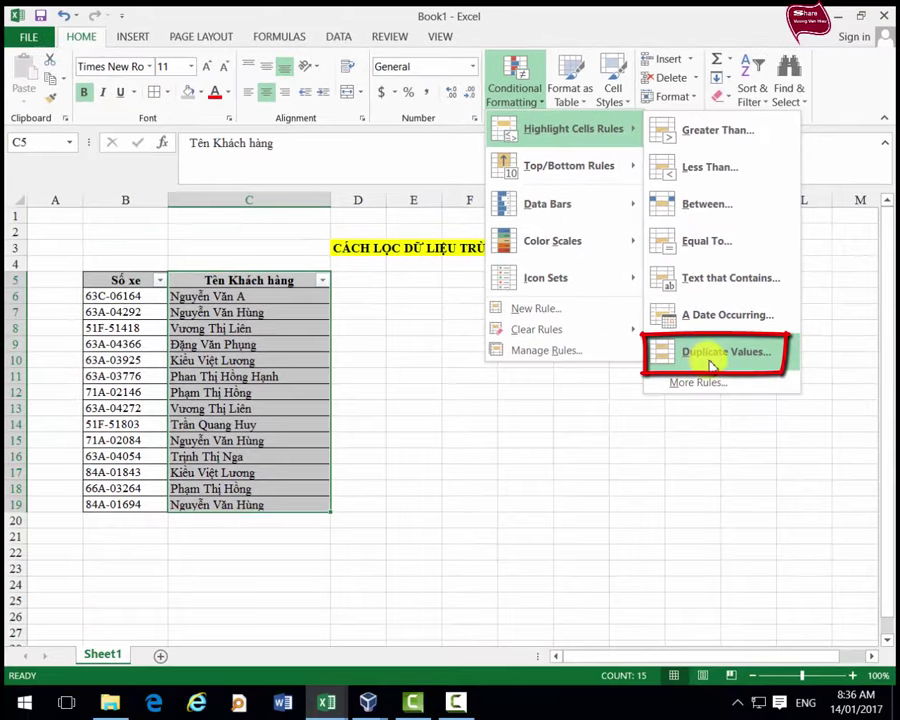
click(716, 358)
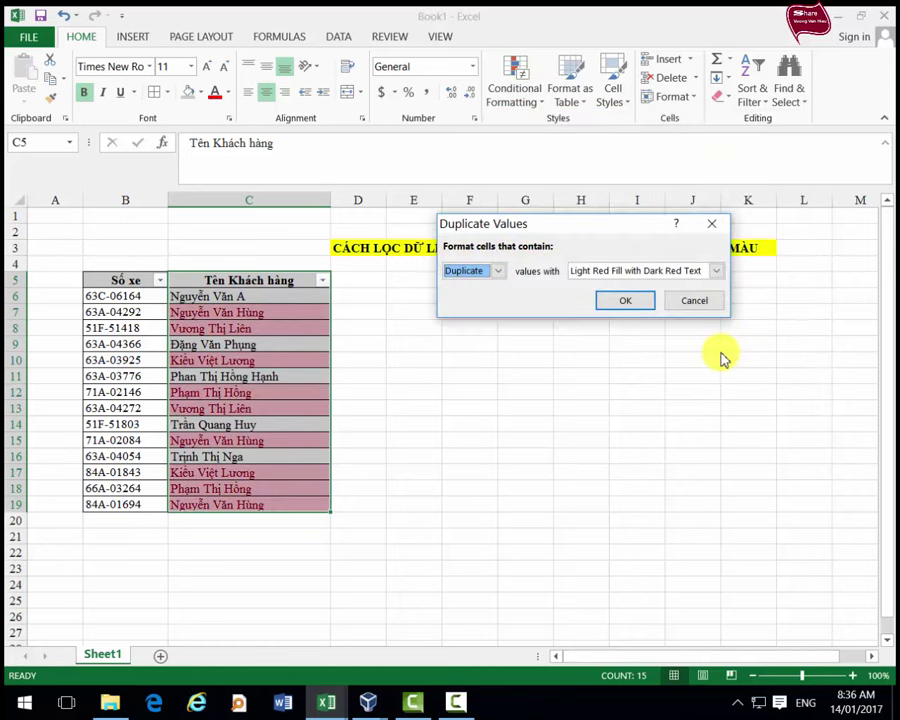
Keep matching Duplicate values and preview the Yellow Fill with Dark Yellow Text format.
click(647, 268)
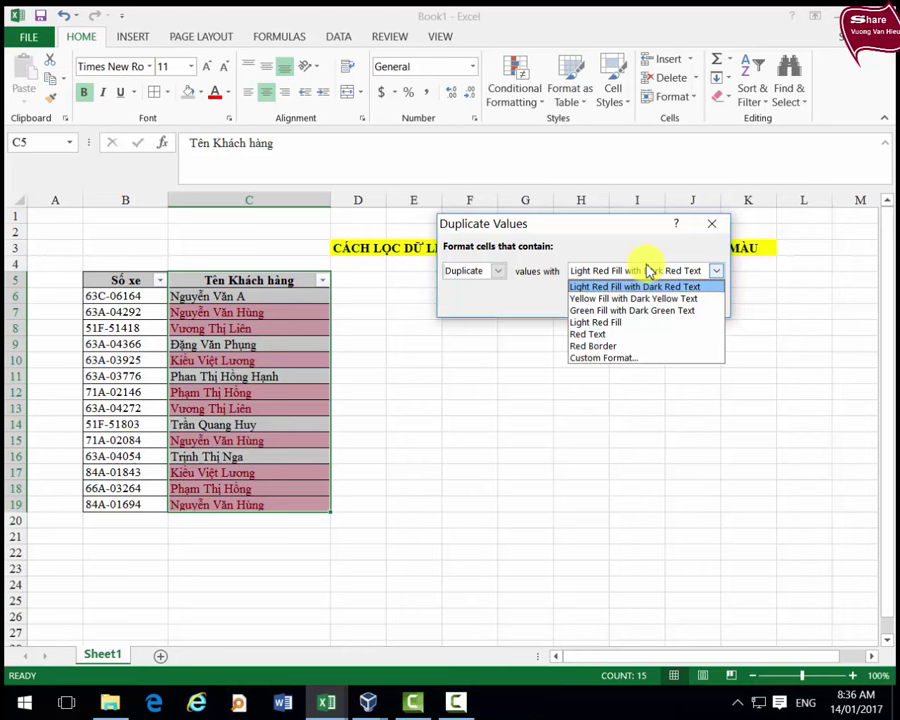
click(634, 237)
click(498, 271)
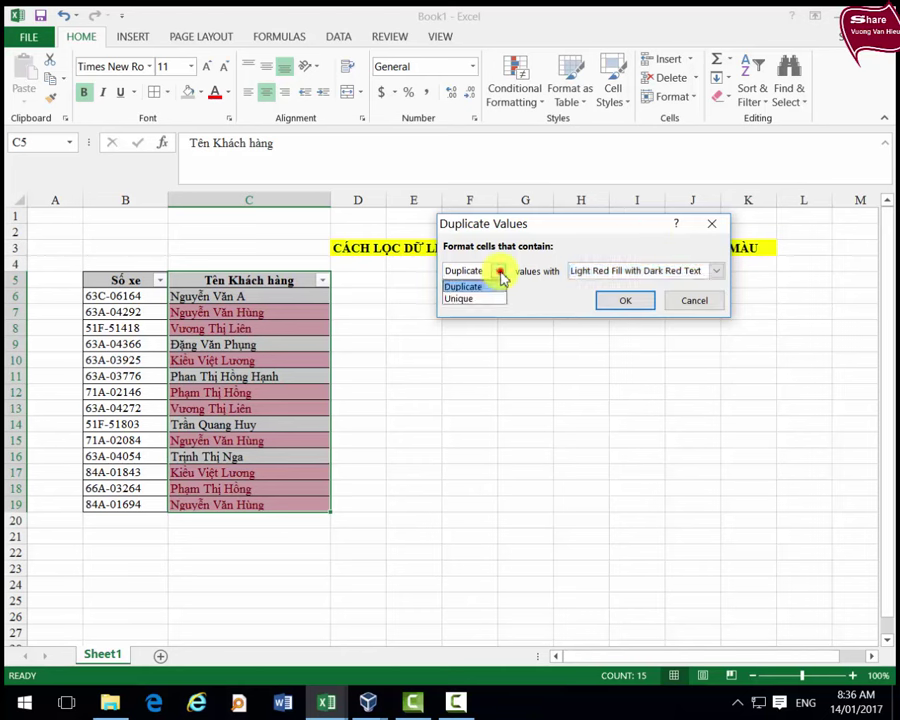
click(499, 271)
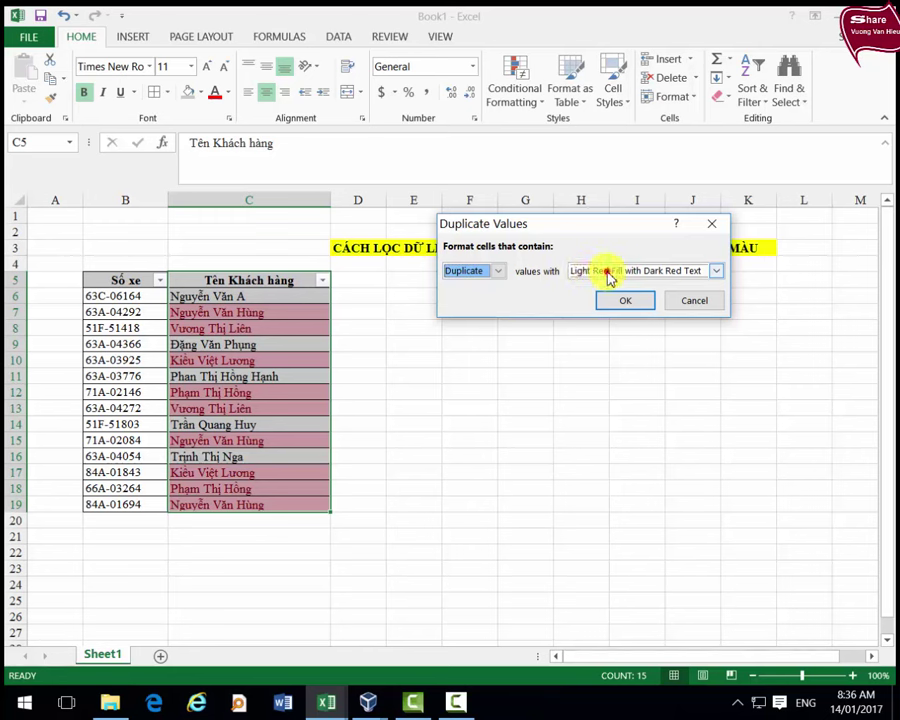
click(607, 273)
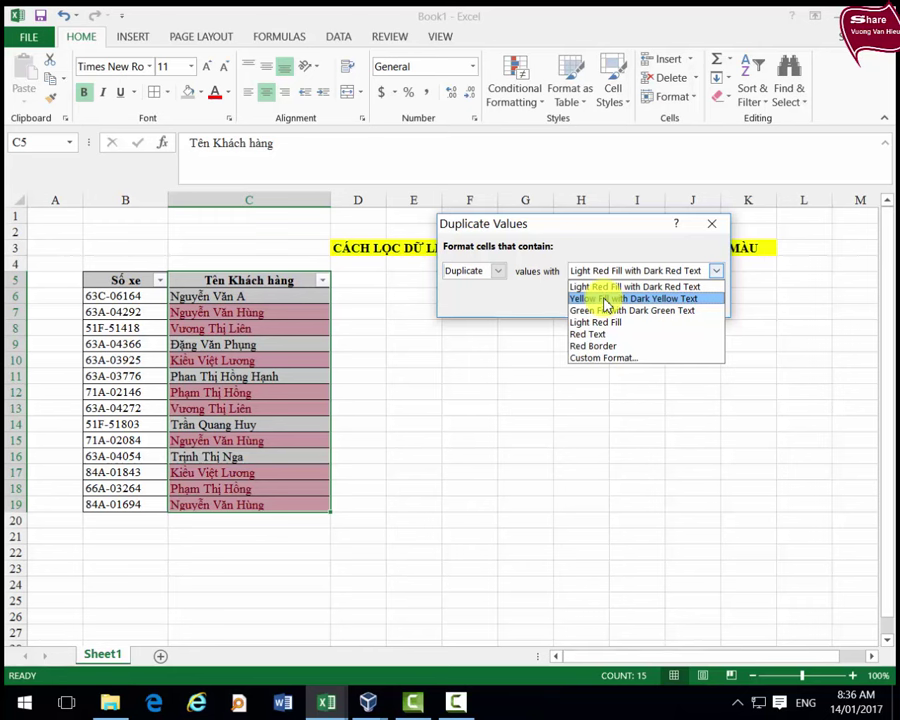
click(526, 289)
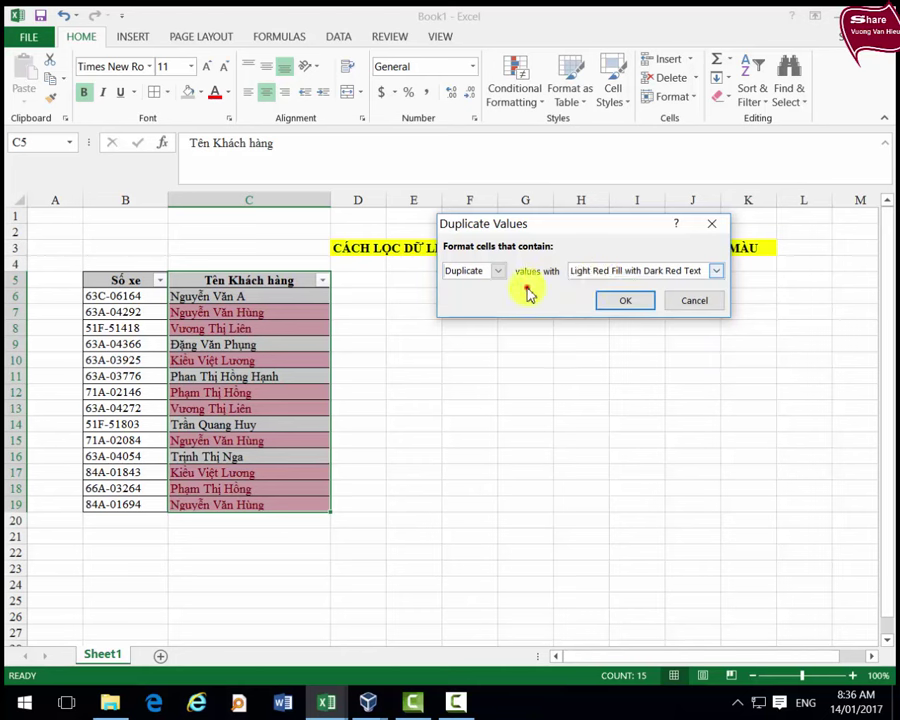
click(592, 272)
click(613, 299)
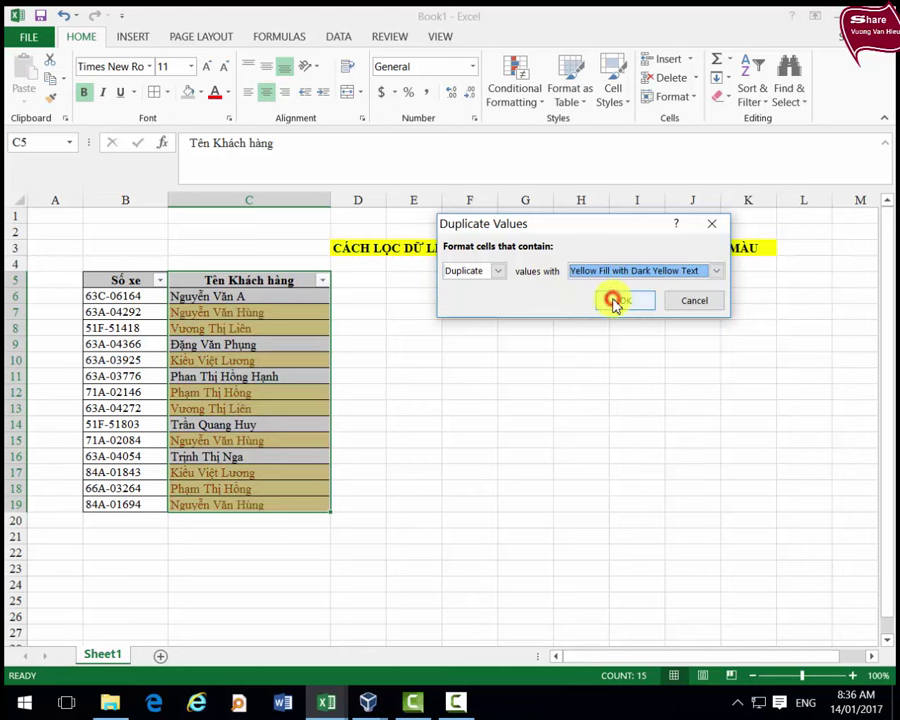
Preview green fill, then apply Light Red Fill with Dark Red Text and confirm the rule.
click(619, 271)
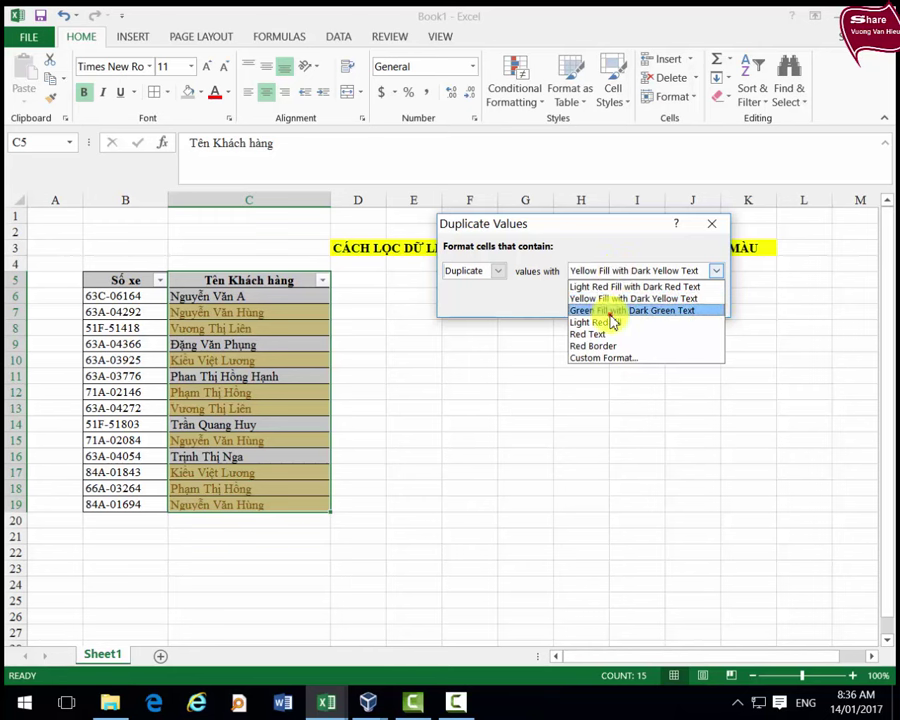
click(609, 310)
click(608, 282)
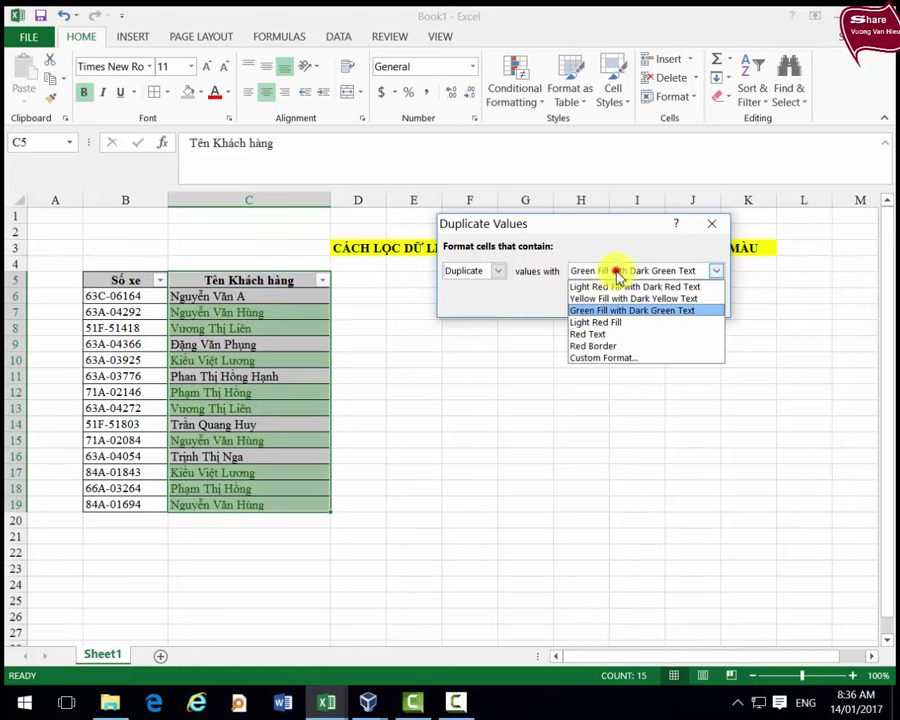
click(610, 283)
click(628, 302)
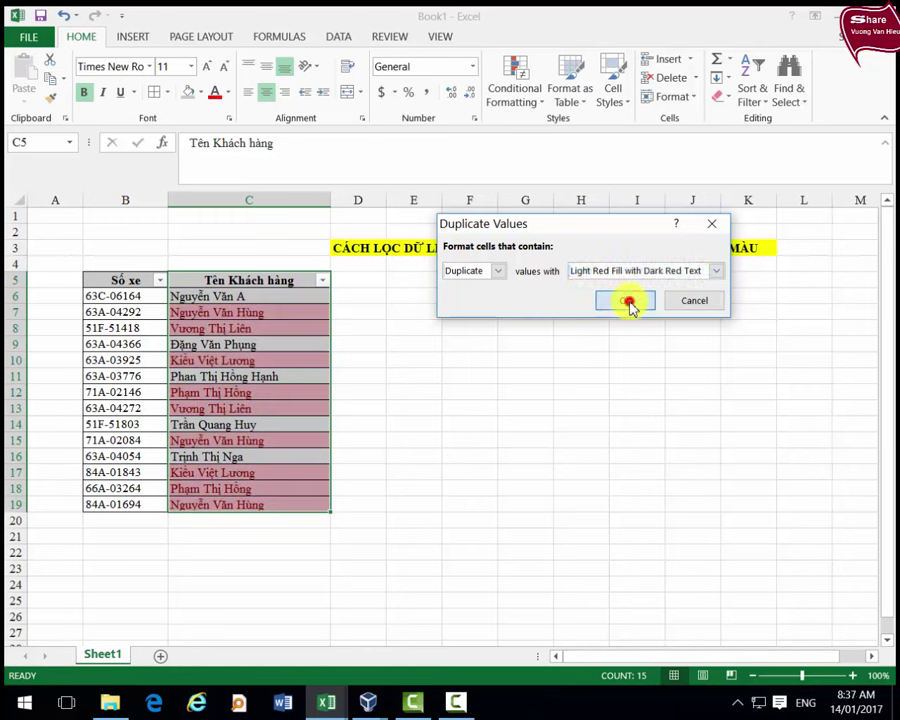
click(538, 429)
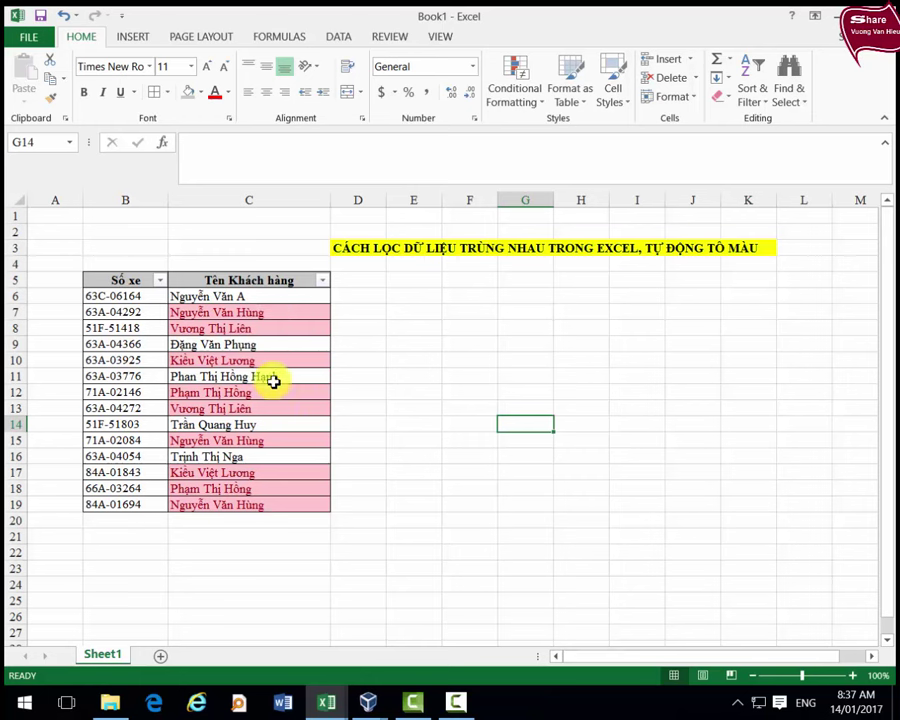
click(362, 331)
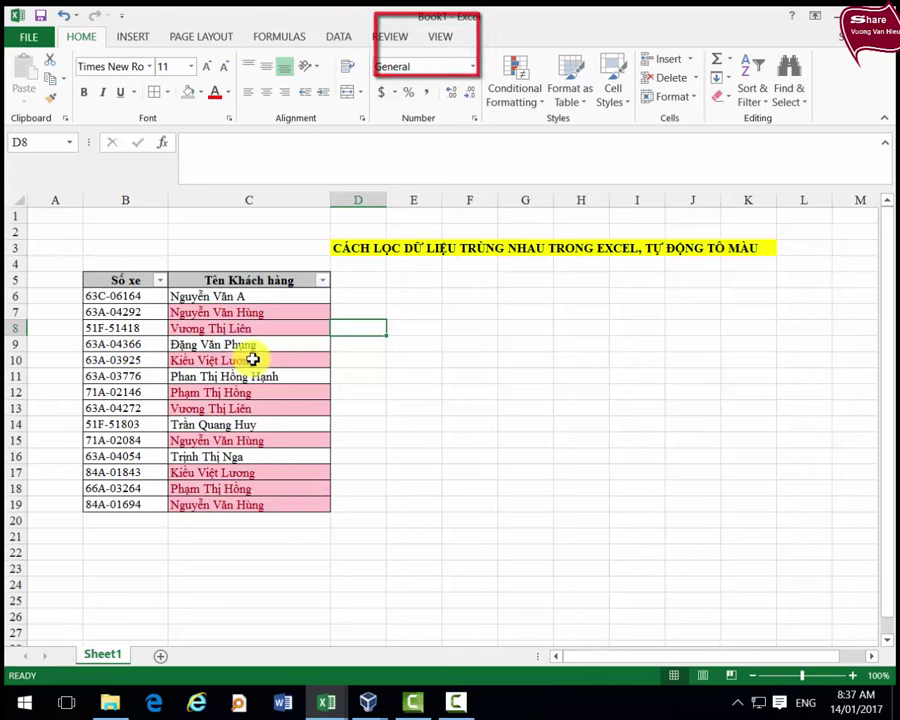
click(221, 312)
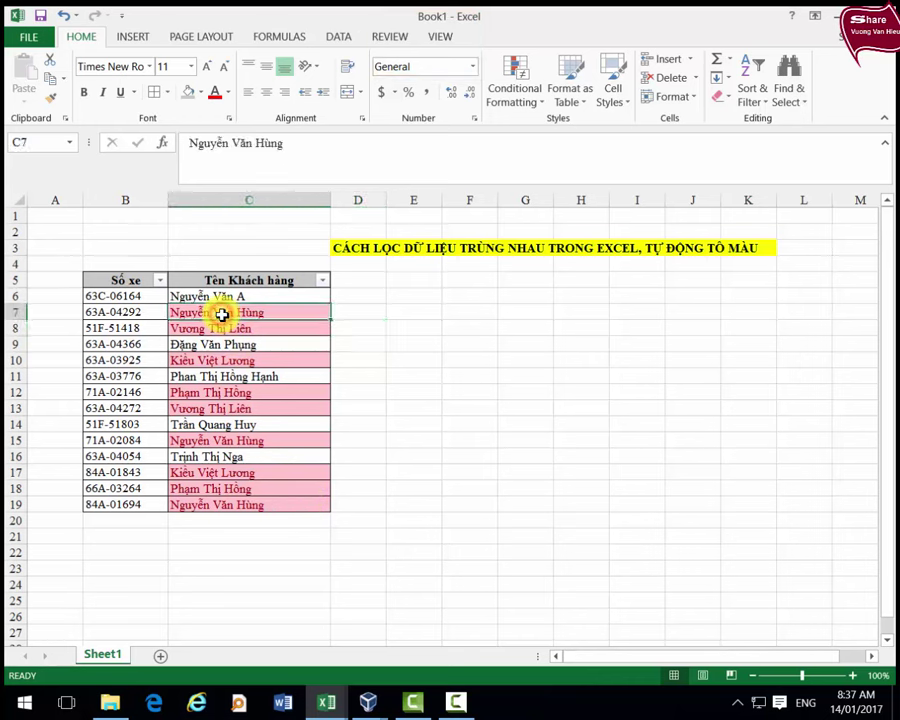
ctrl+click(248, 446)
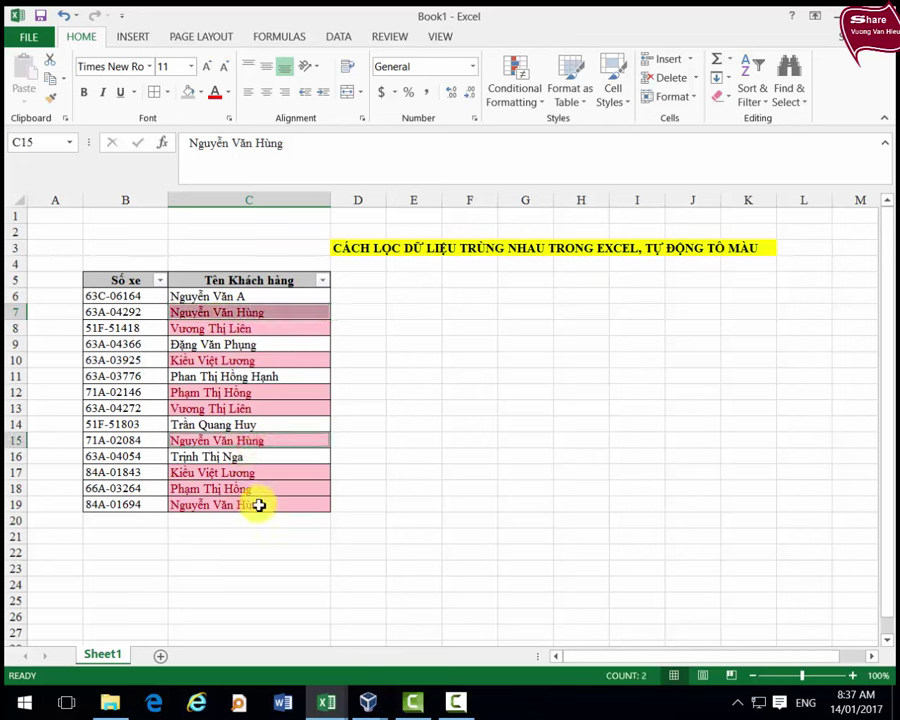
ctrl+click(256, 502)
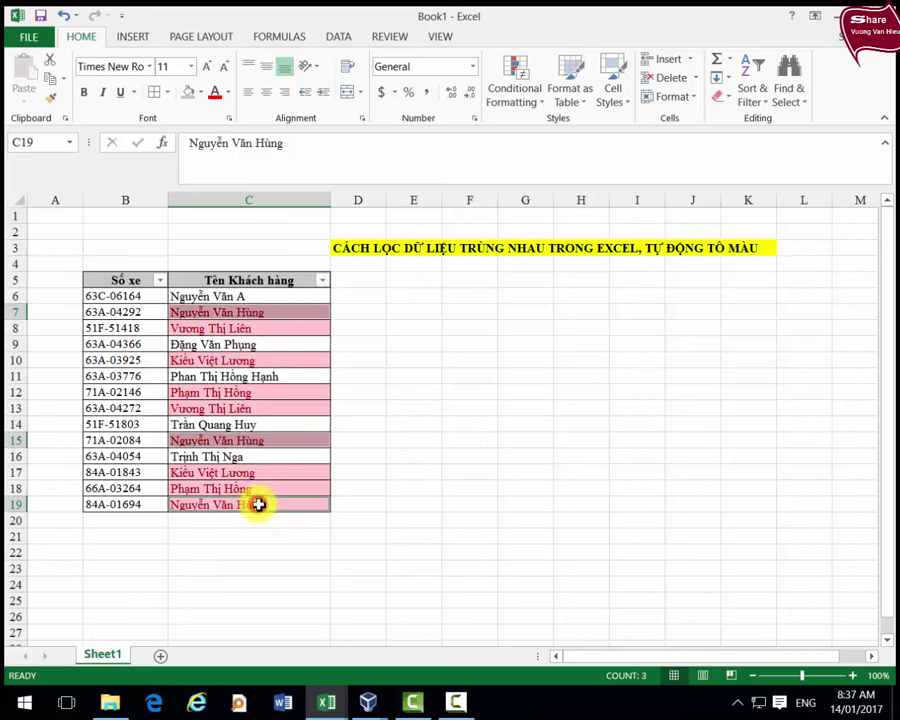
click(246, 412)
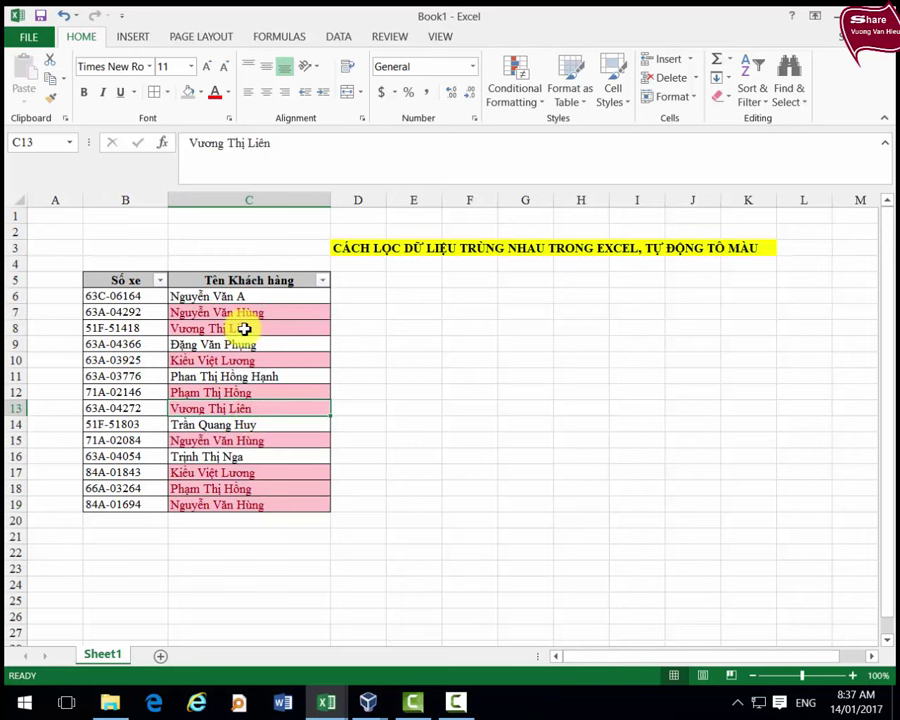
ctrl+click(282, 326)
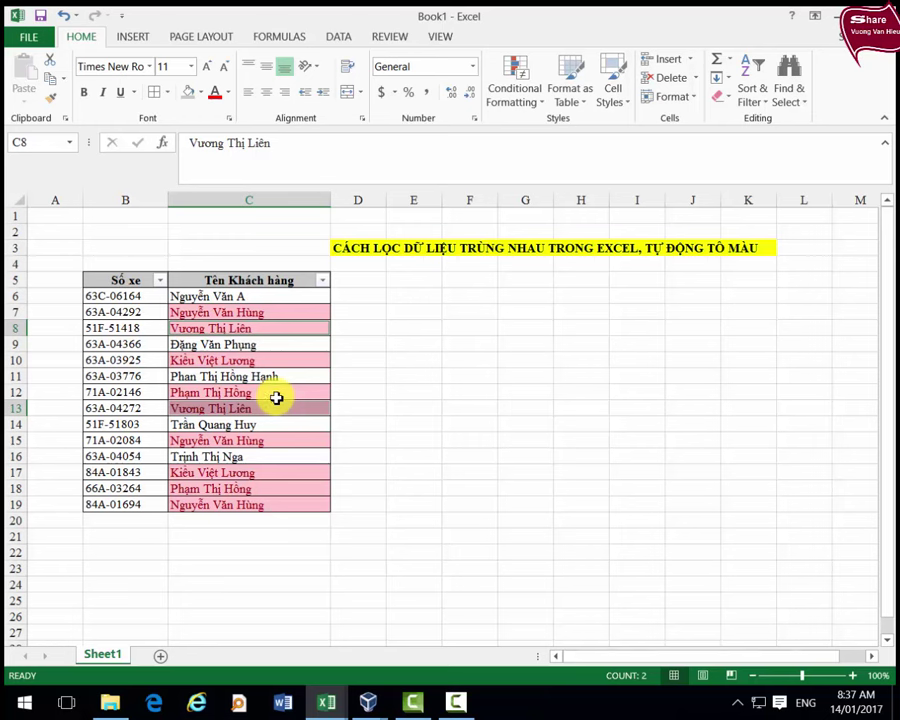
click(453, 412)
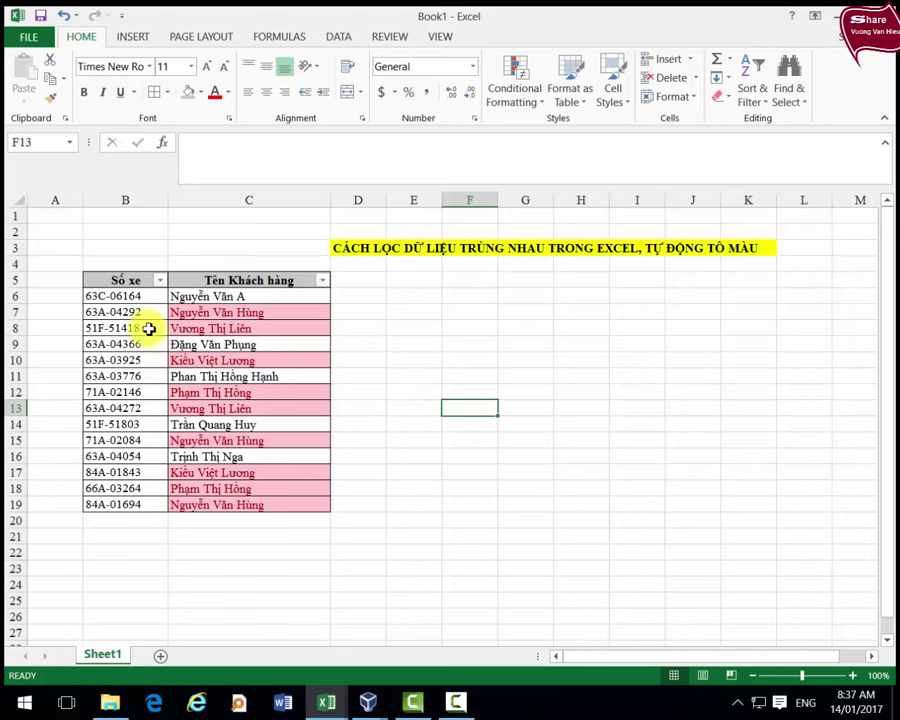
click(203, 312)
click(145, 318)
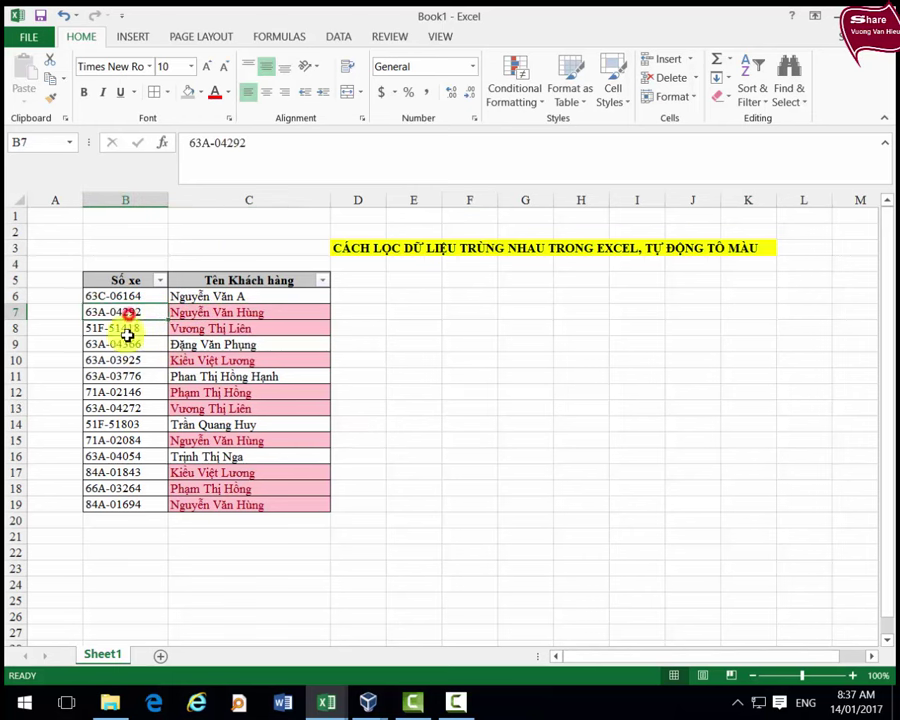
click(110, 390)
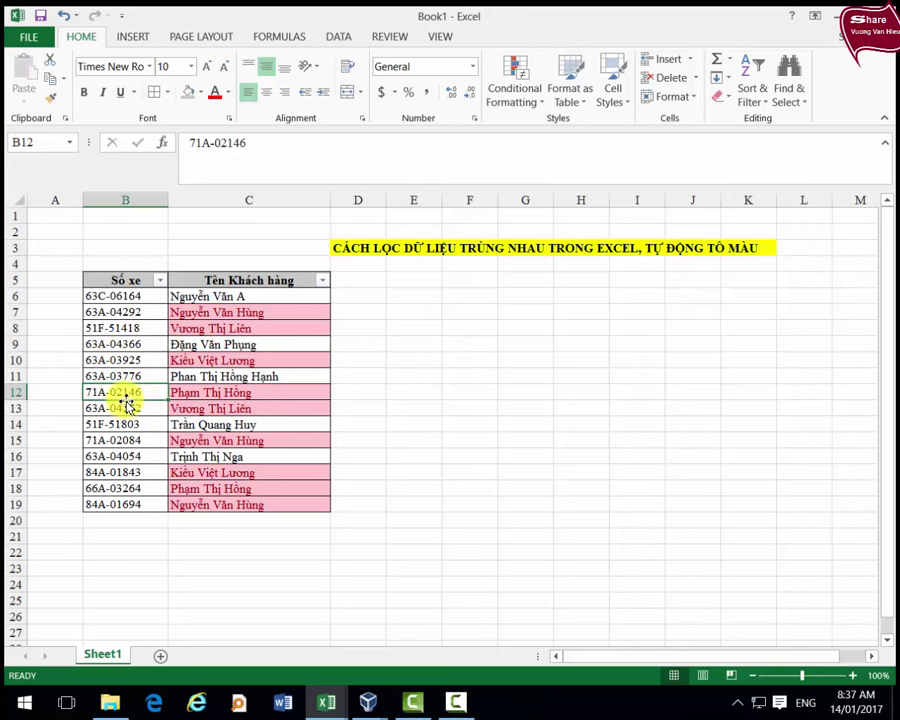
click(118, 330)
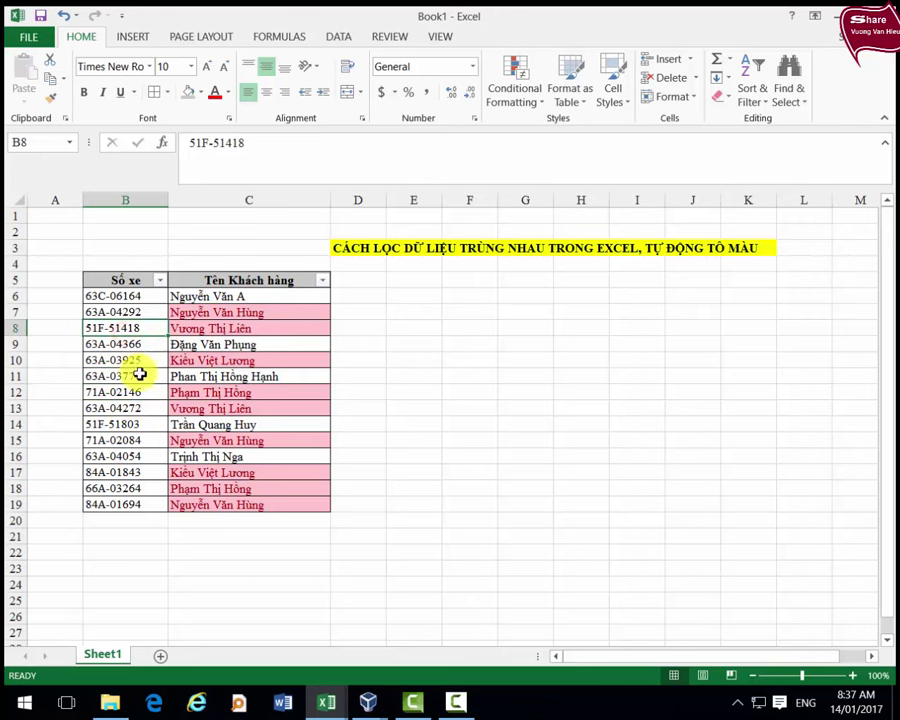
key(ctrl+c)
click(131, 425)
key(ctrl+v)
Select the Số xe plate column from B5 down to B19.
click(576, 397)
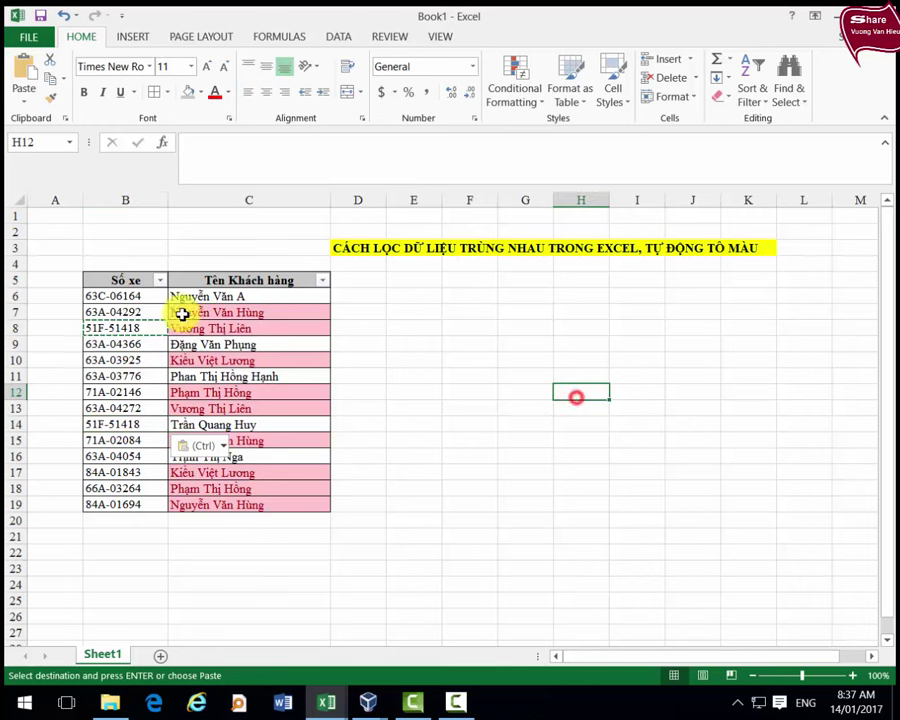
drag(138, 286, 171, 507)
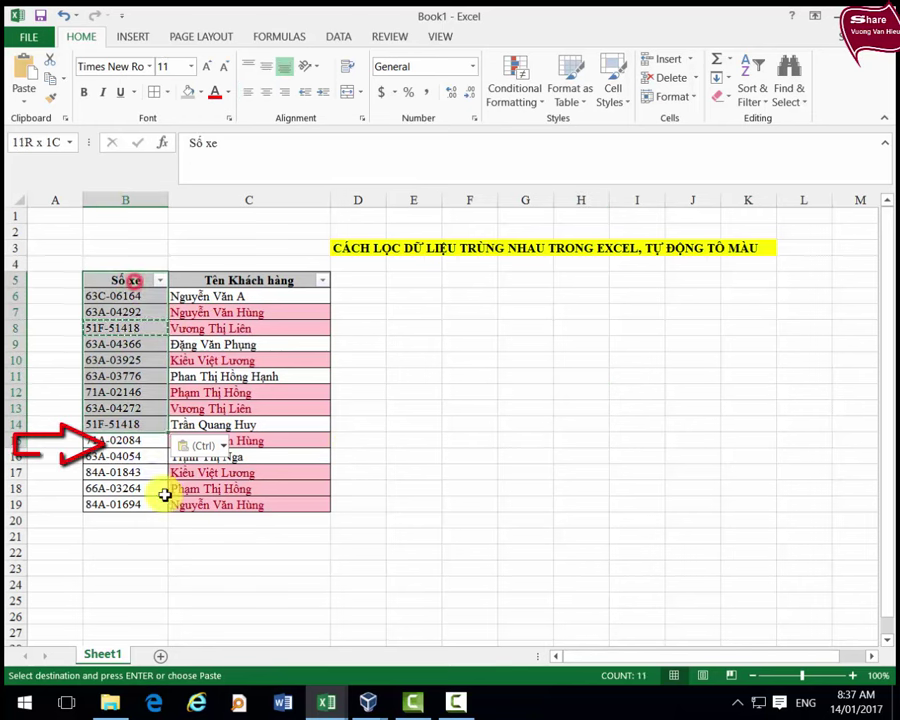
drag(126, 283, 124, 502)
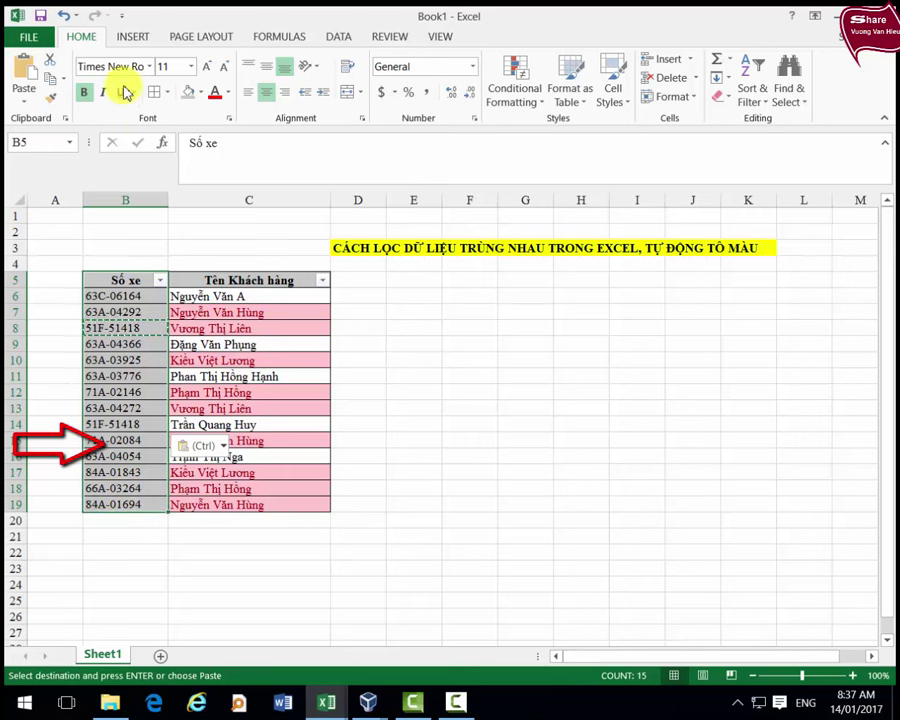
Apply a Duplicate Values rule with Light Red Fill and Dark Red Text to the plates, then check B14.
click(513, 100)
mouse_move(572, 129)
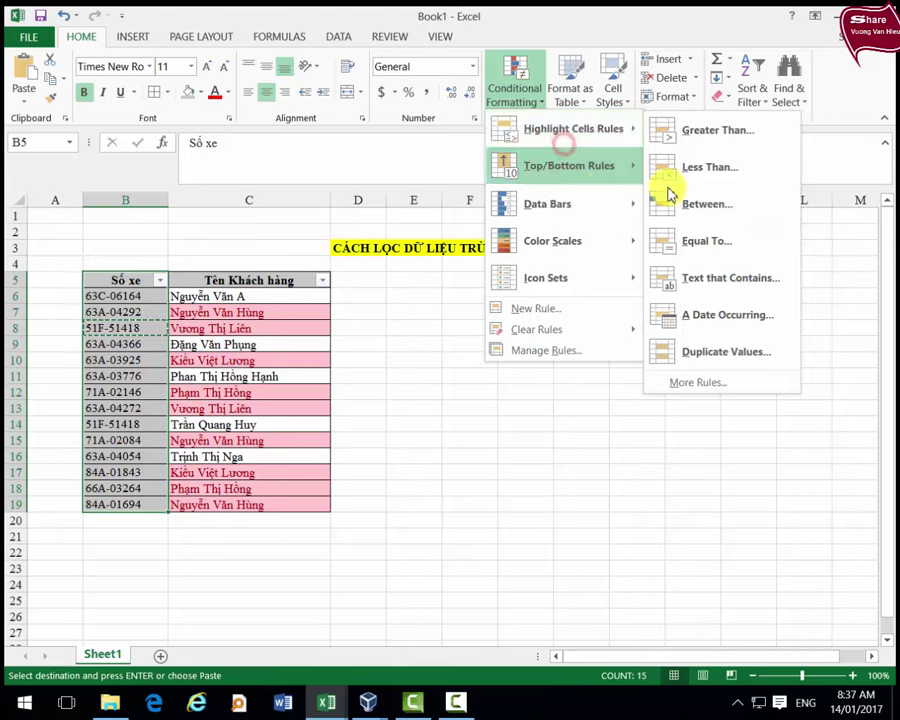
click(727, 346)
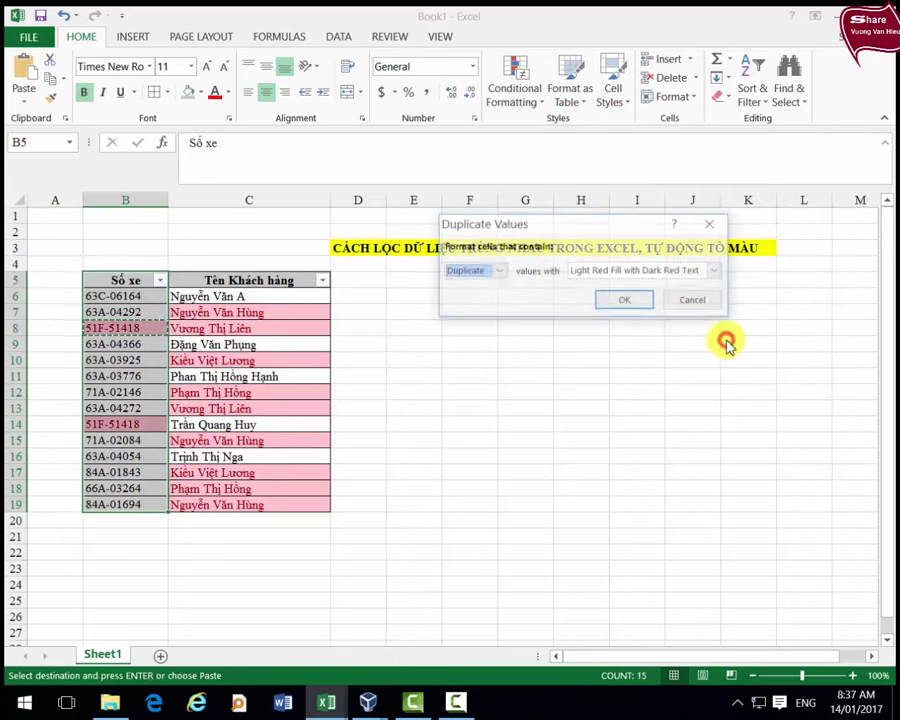
click(625, 300)
click(564, 462)
click(110, 554)
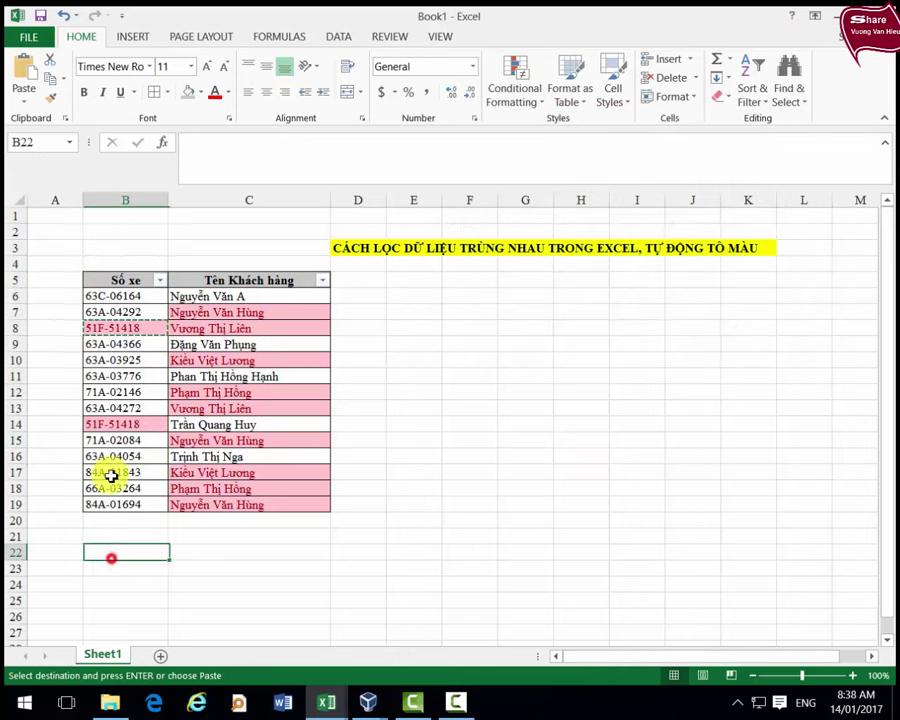
click(150, 424)
click(452, 408)
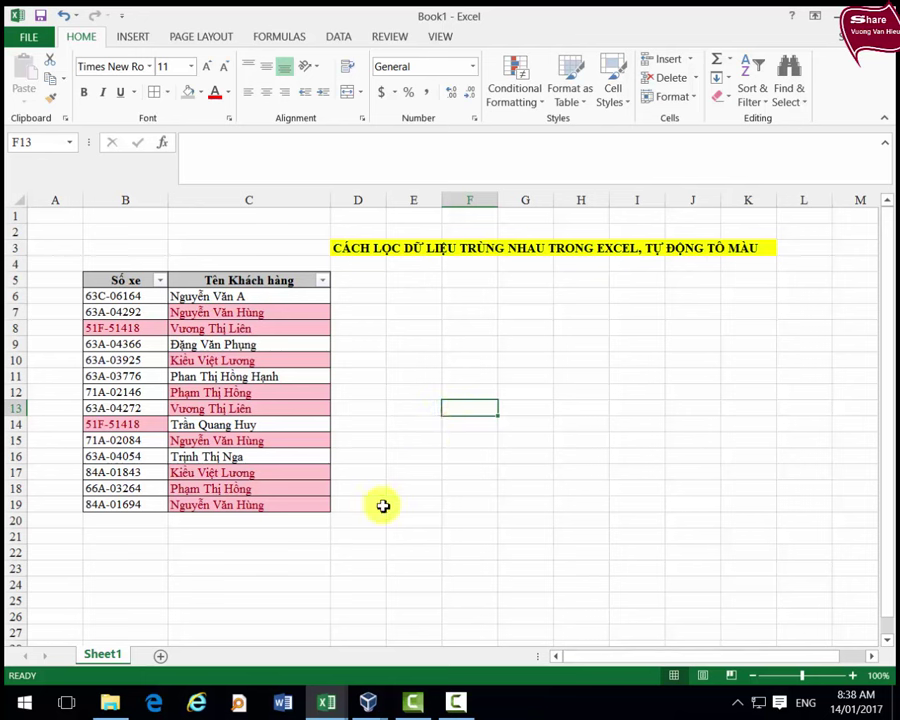
click(155, 520)
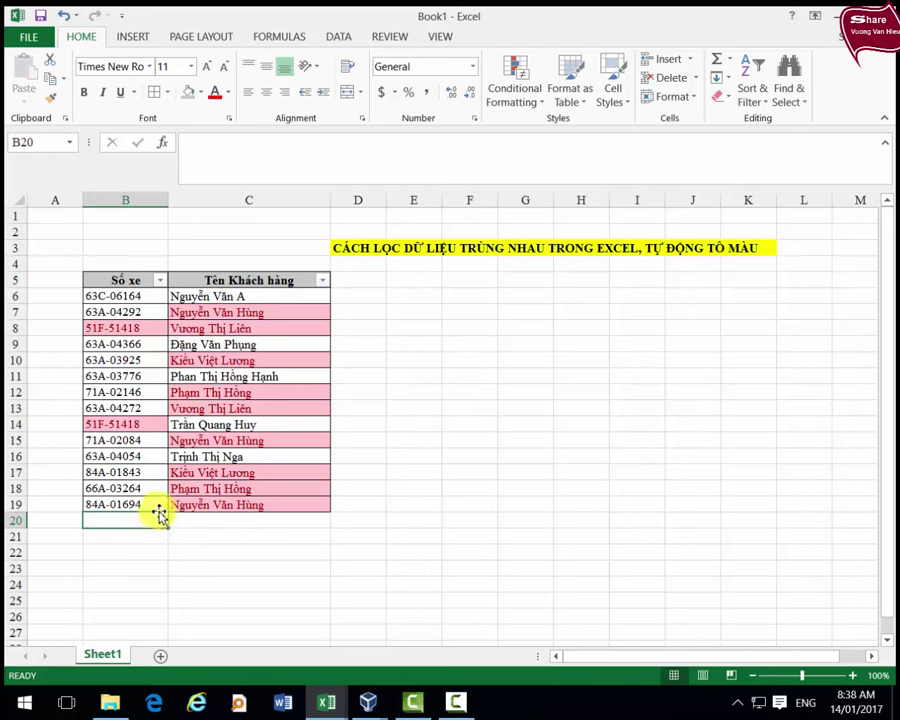
click(147, 429)
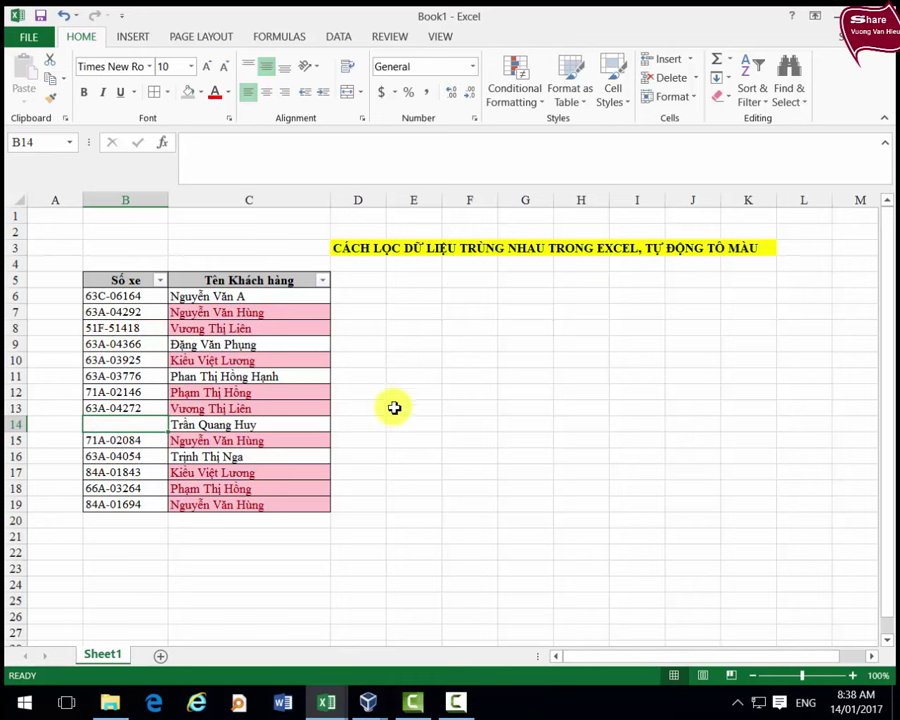
click(464, 389)
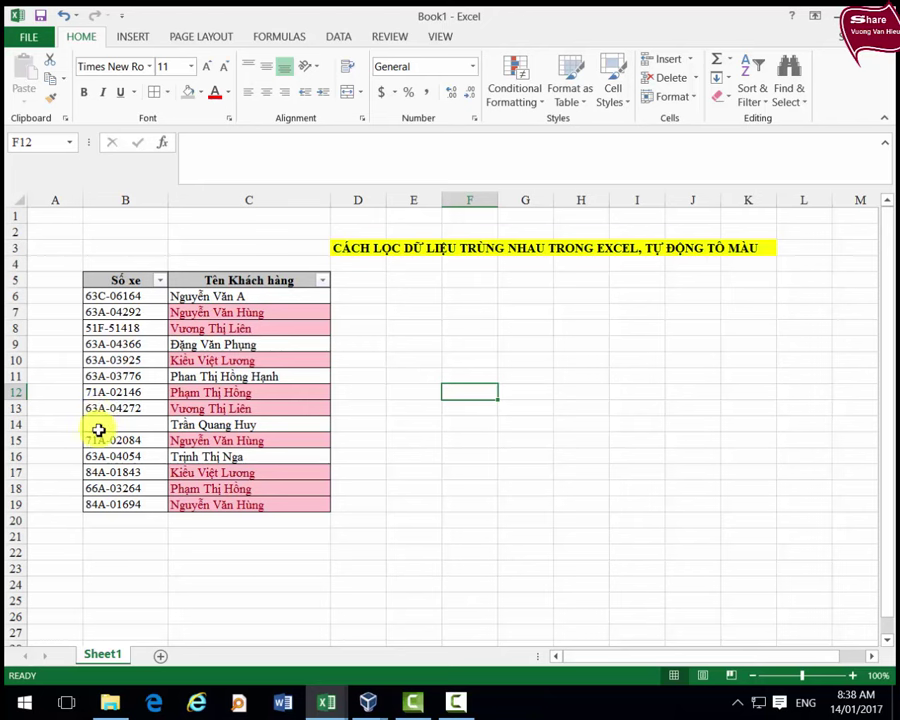
click(15, 424)
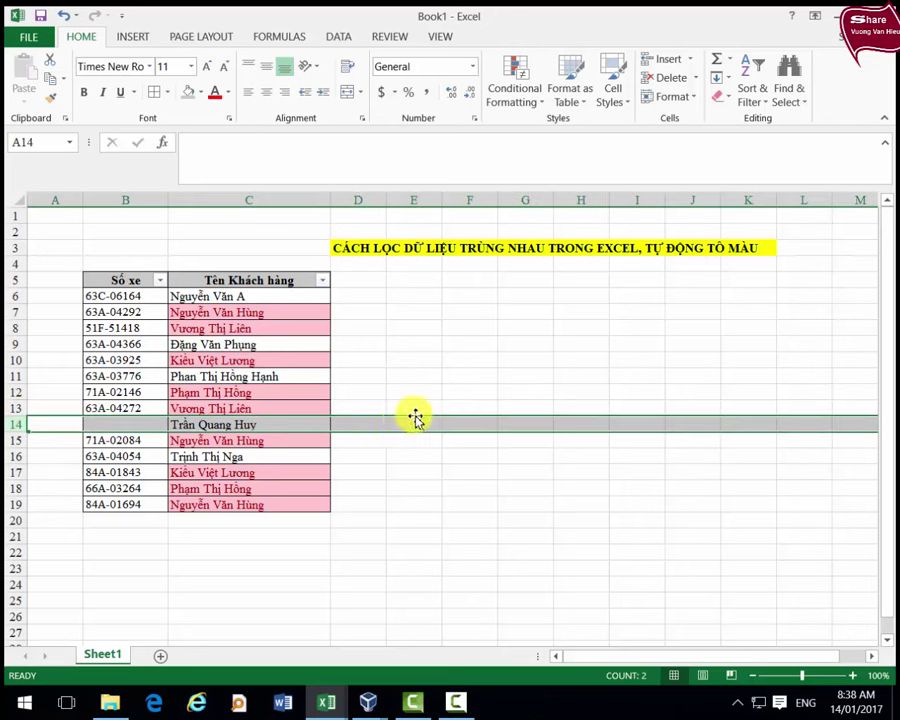
Delete row 14, with its blank plate and its customer, so the table ends at row 18.
click(145, 424)
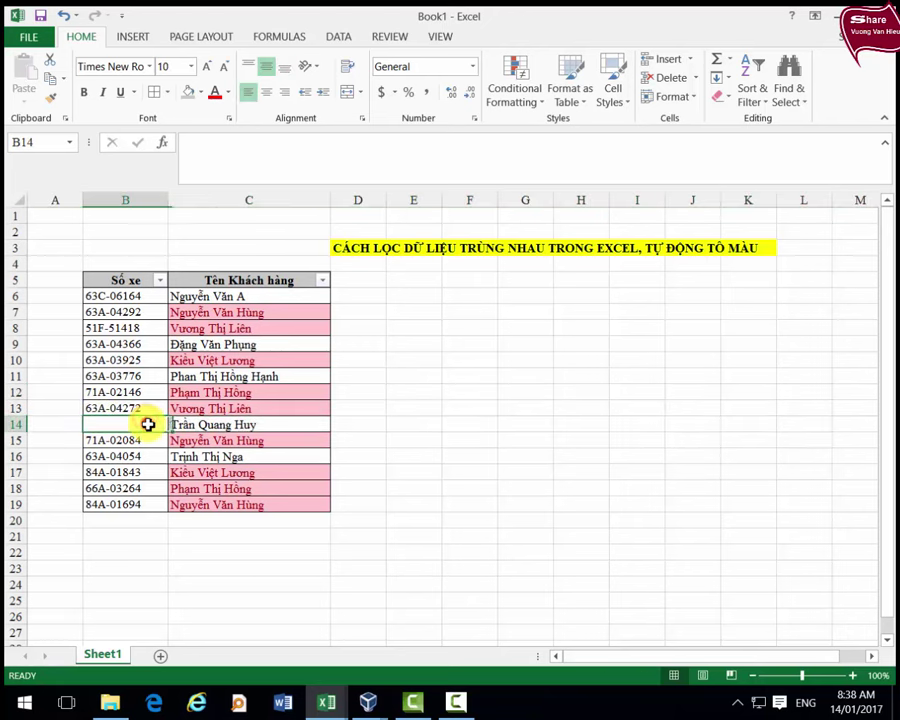
click(133, 521)
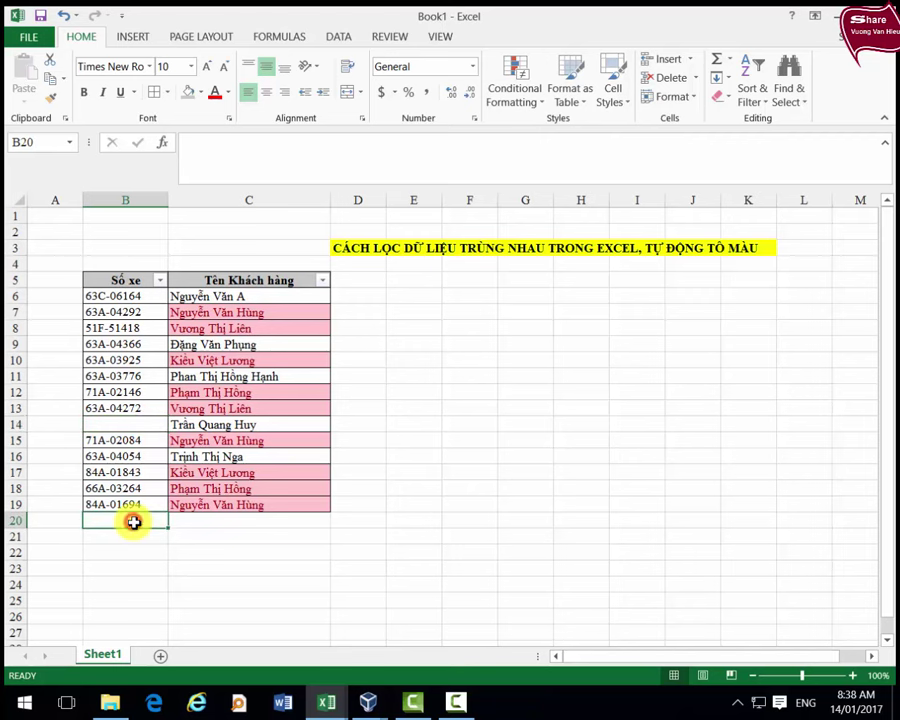
click(12, 424)
right_click(14, 424)
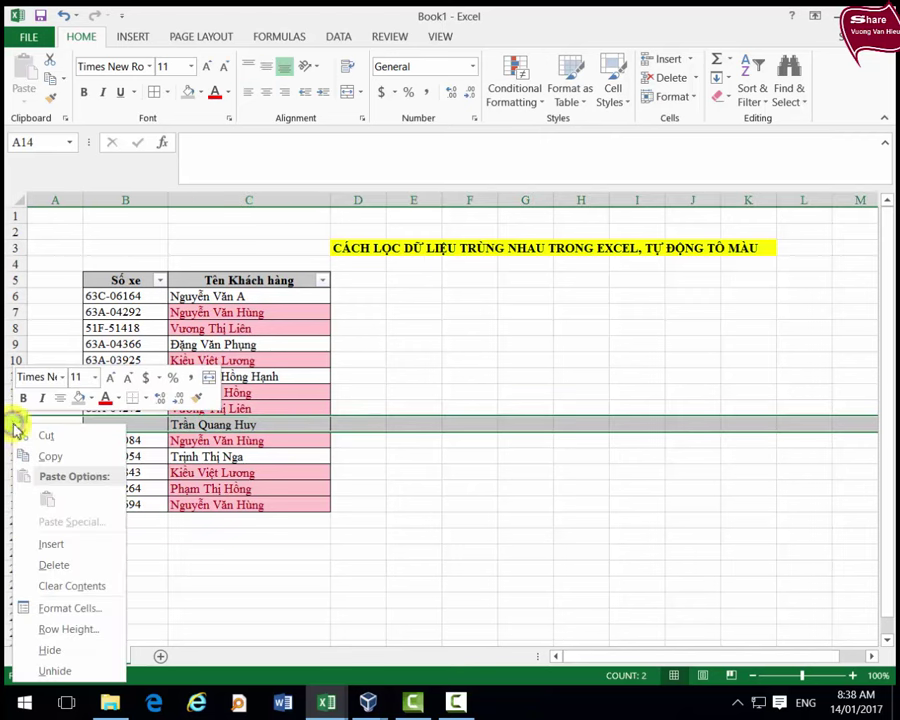
click(60, 564)
click(292, 536)
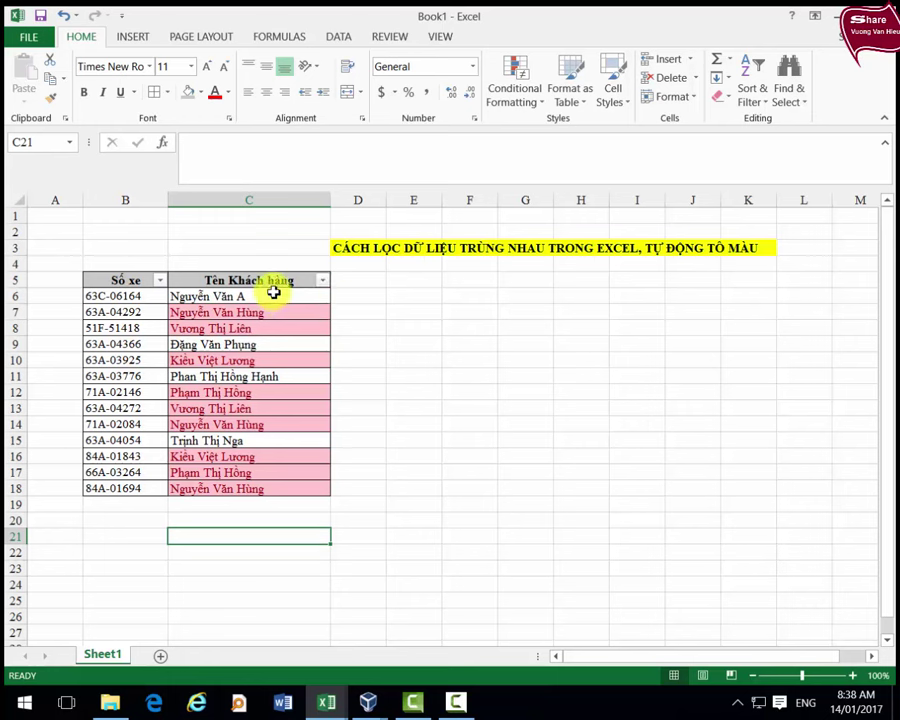
mouse_move(274, 280)
mouse_down()
mouse_move(315, 500)
mouse_move(316, 488)
mouse_up()
click(512, 90)
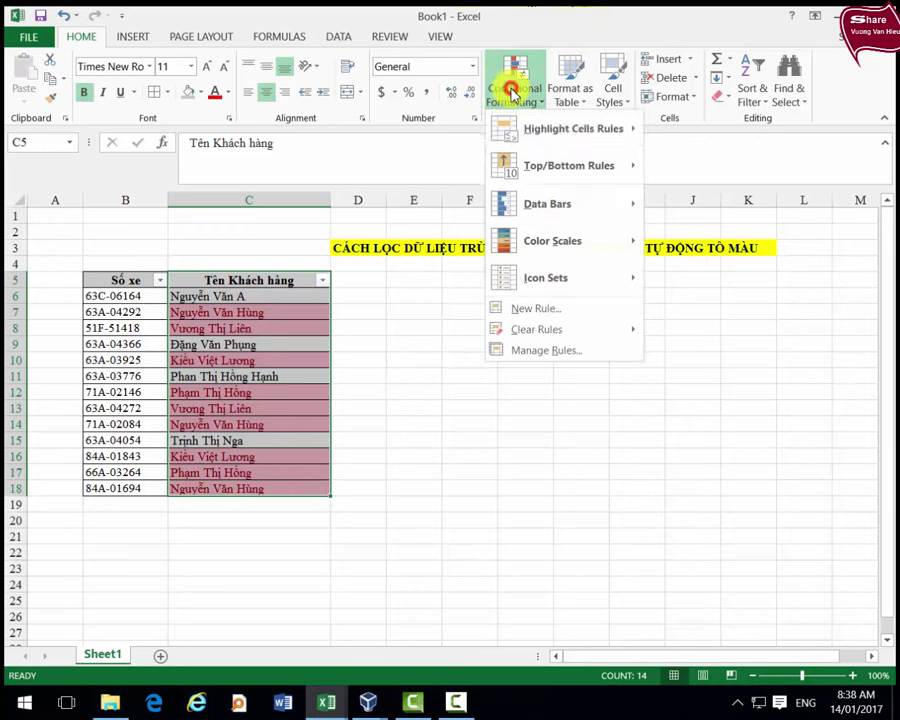
click(569, 130)
click(733, 353)
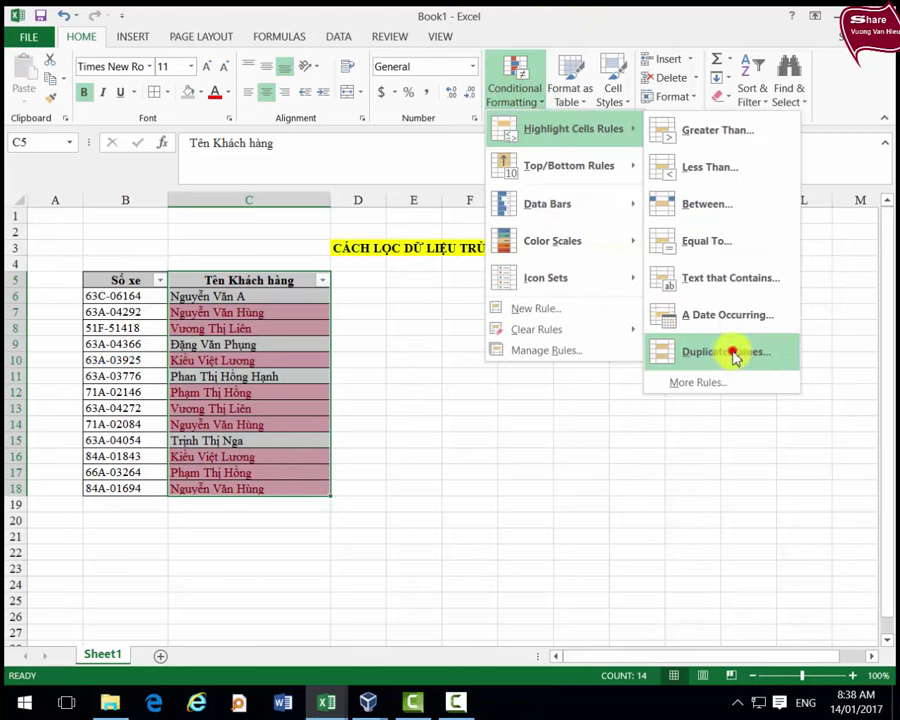
click(720, 273)
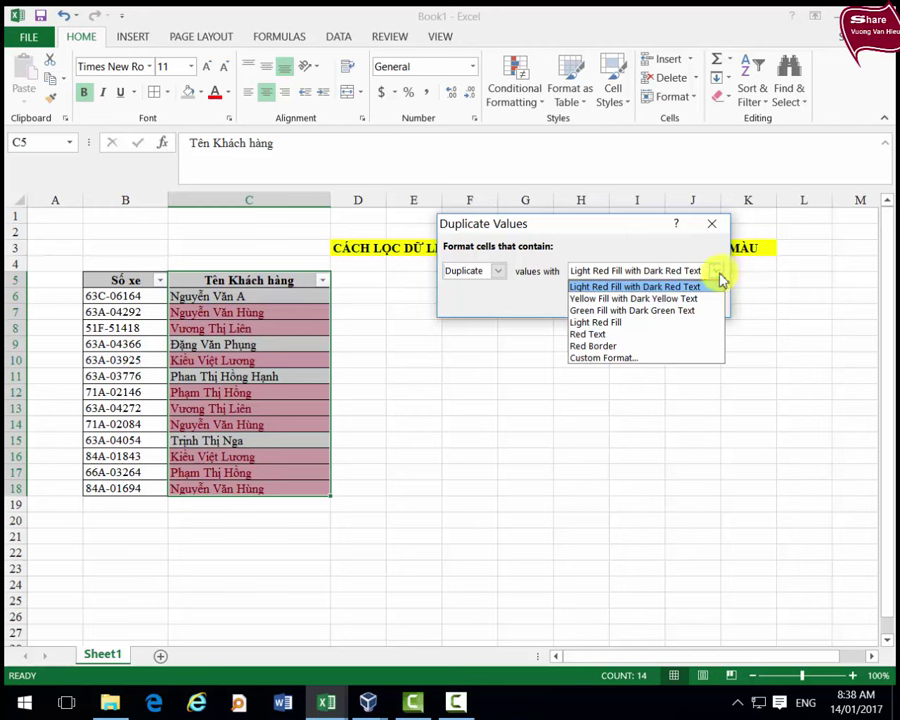
click(486, 270)
click(495, 272)
click(477, 298)
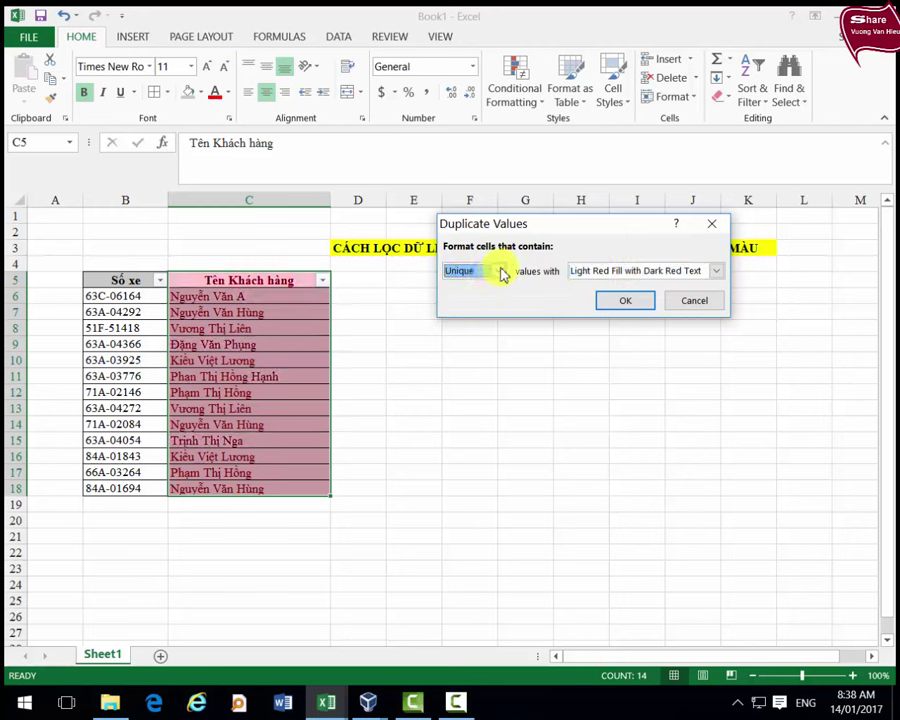
click(500, 272)
click(684, 274)
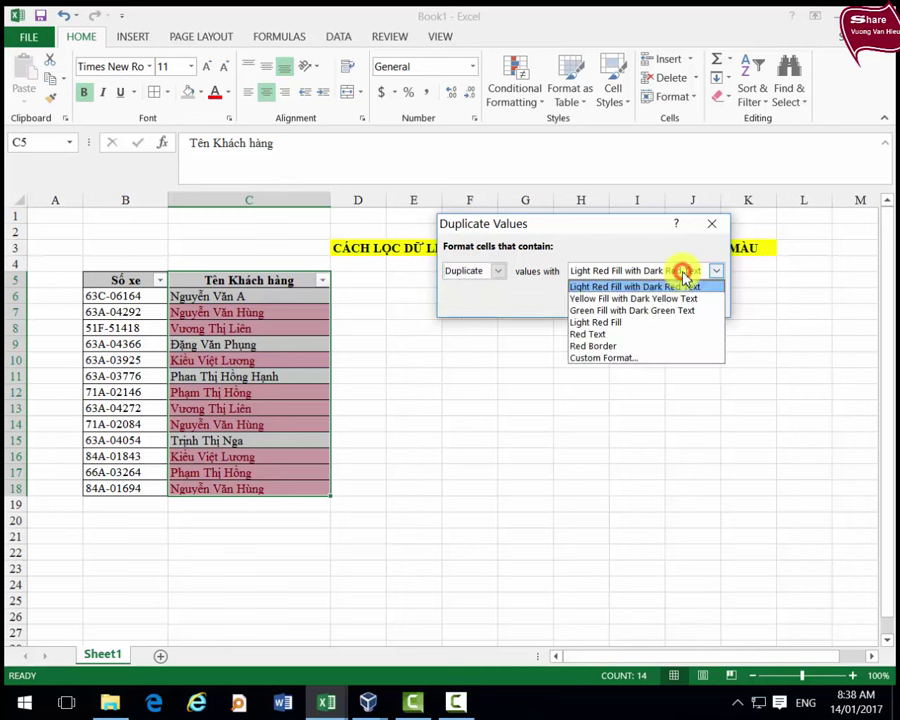
click(610, 358)
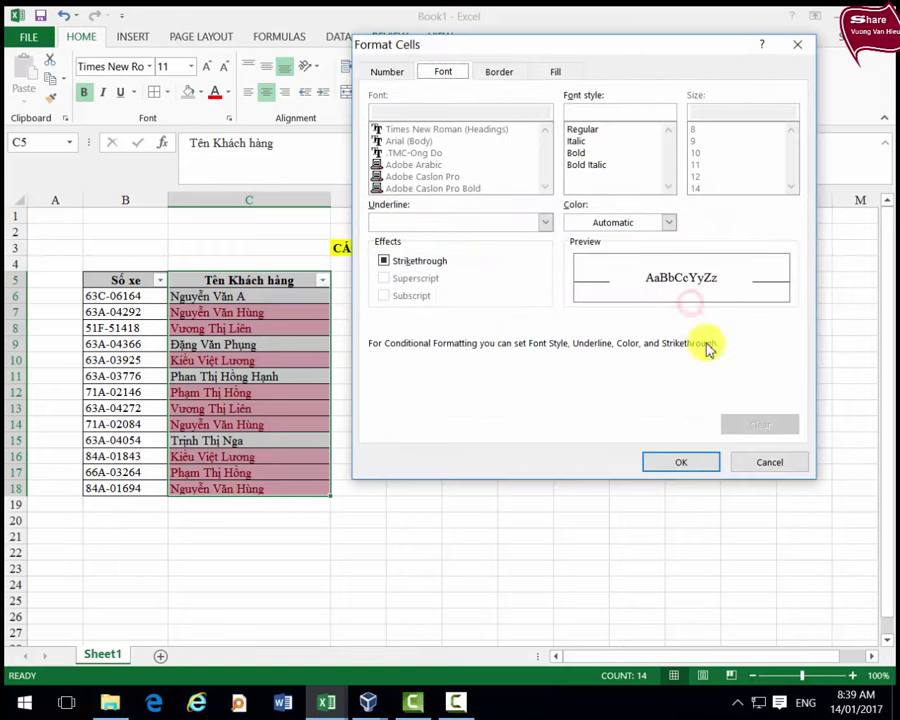
click(769, 462)
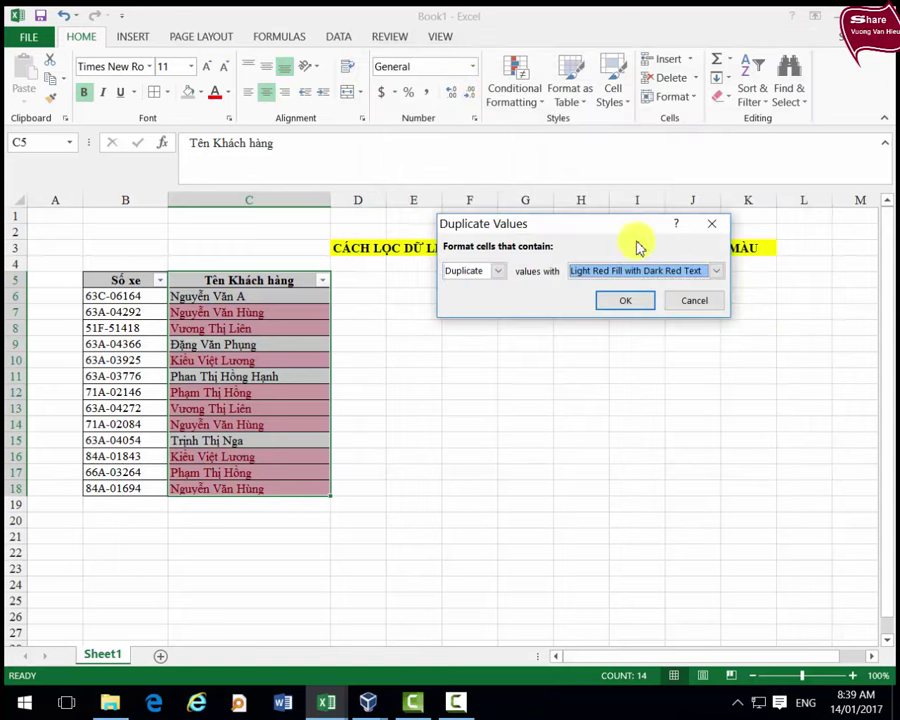
click(696, 301)
click(518, 86)
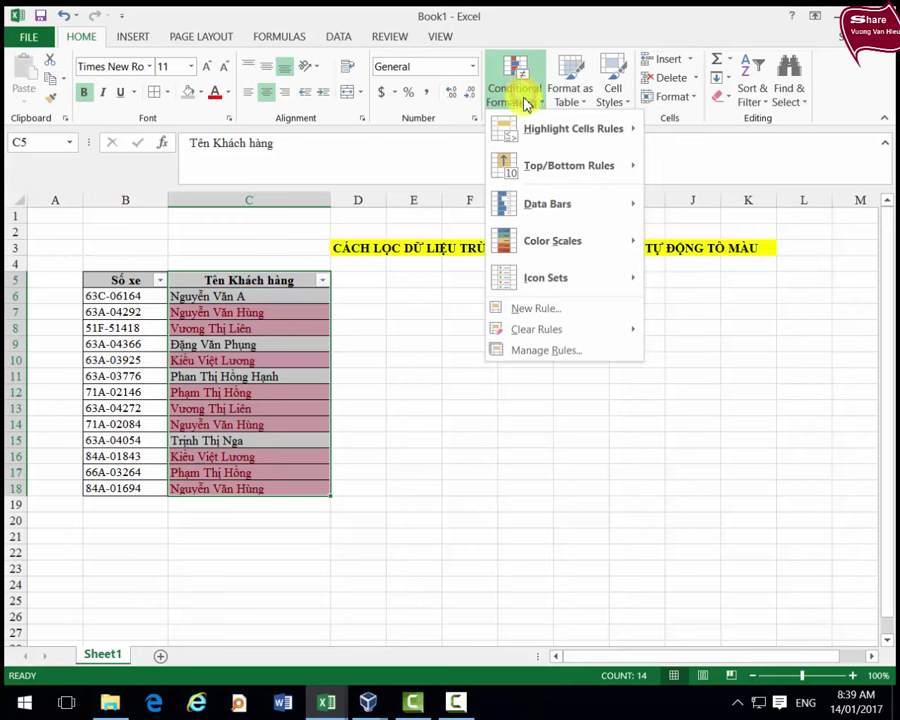
mouse_move(537, 329)
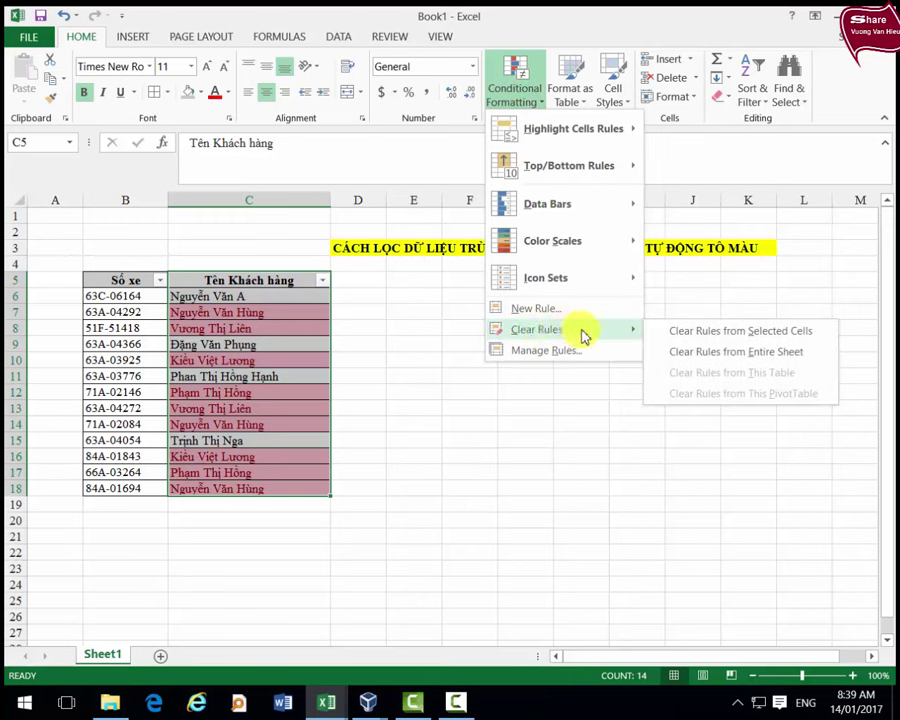
Clear the conditional formatting rules from the selected customer names.
click(745, 336)
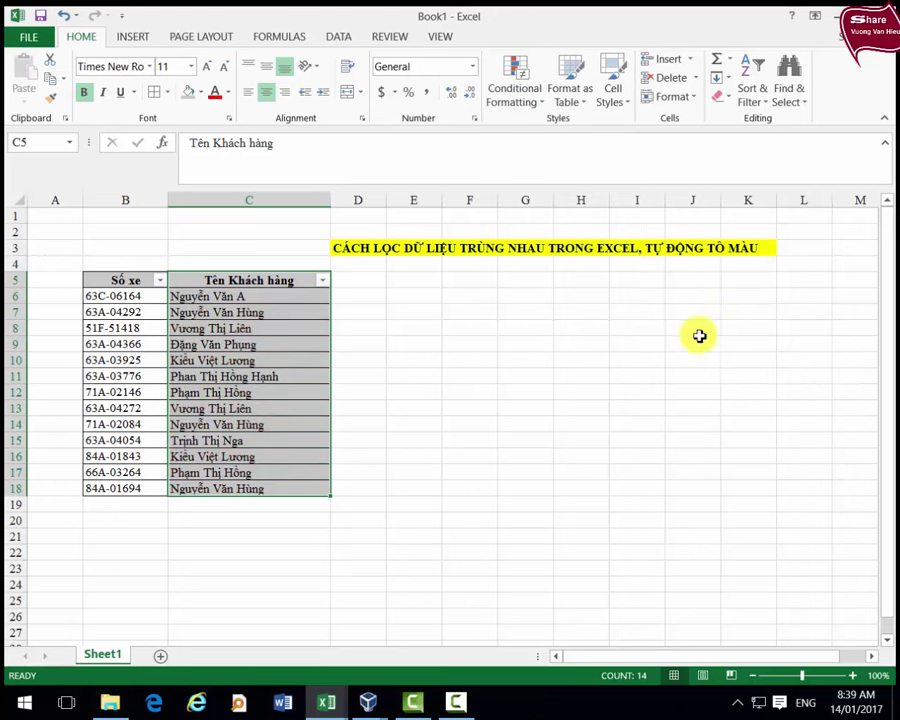
click(548, 357)
click(235, 552)
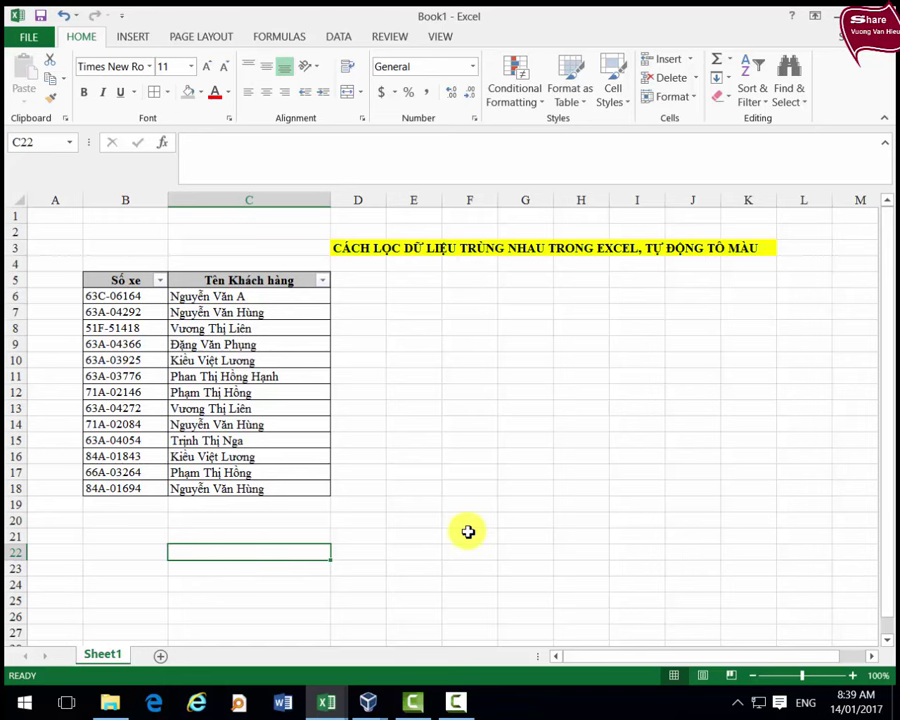
Select the plates and names in rows 6–17, then pick the empty cell B19.
scroll(468, 532, down, 1)
scroll(464, 534, up, 1)
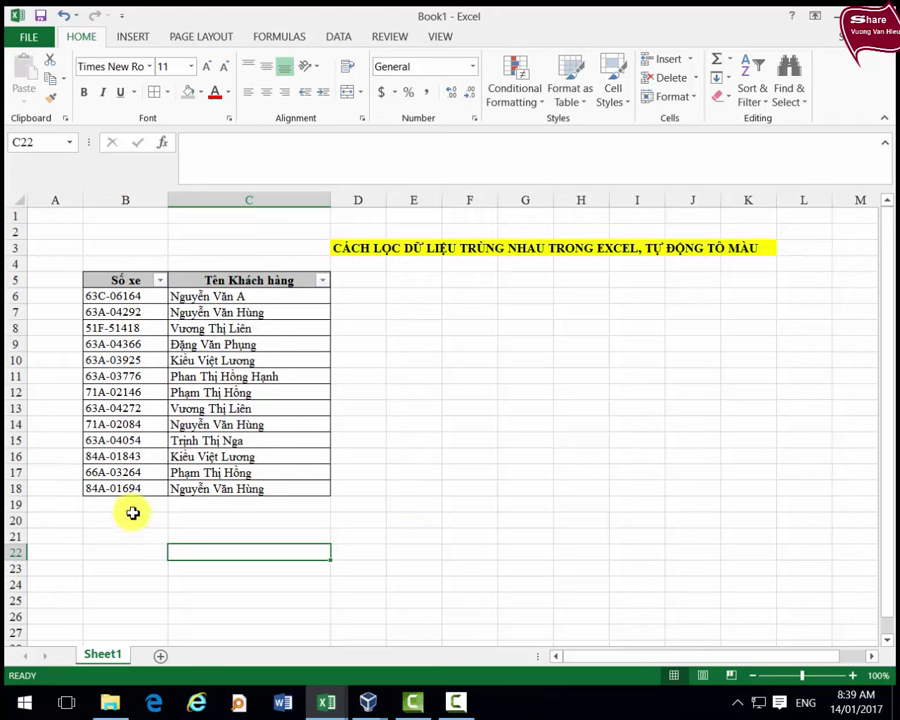
drag(100, 302, 305, 472)
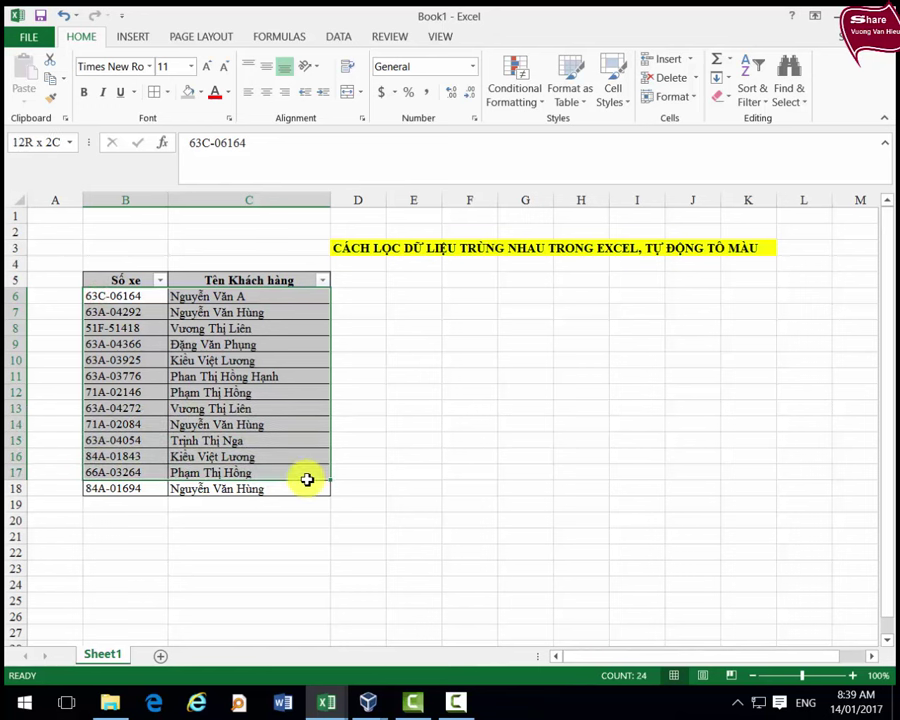
click(127, 507)
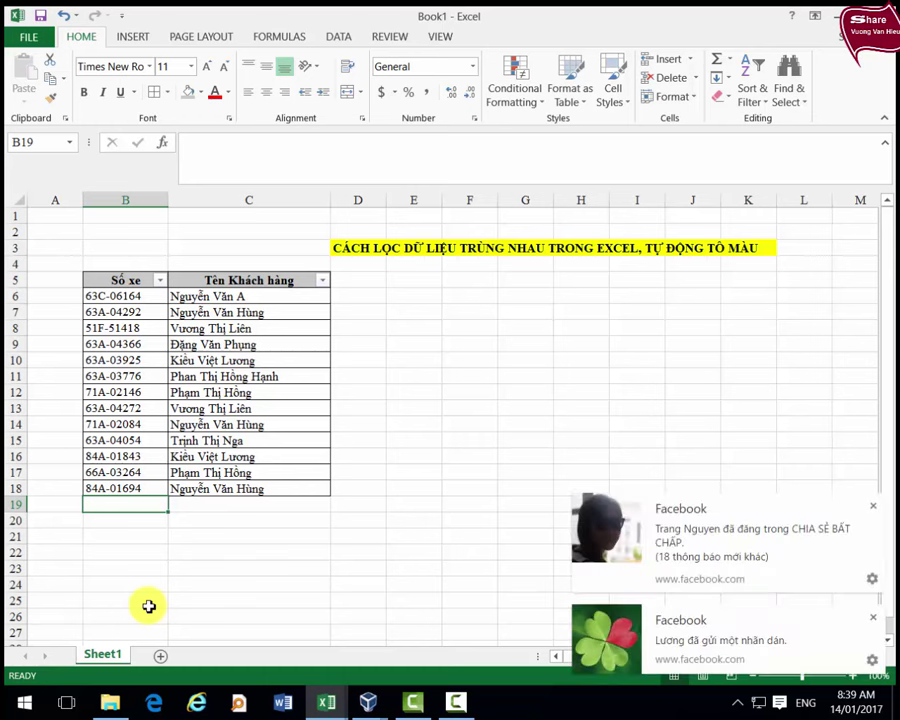
text(63A-04292)
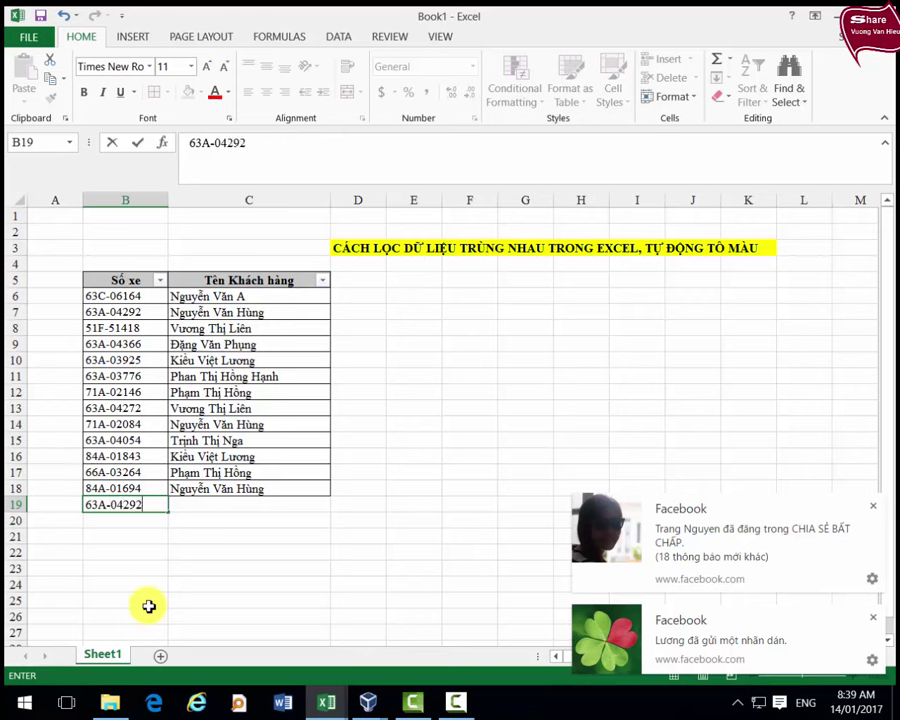
key(Return)
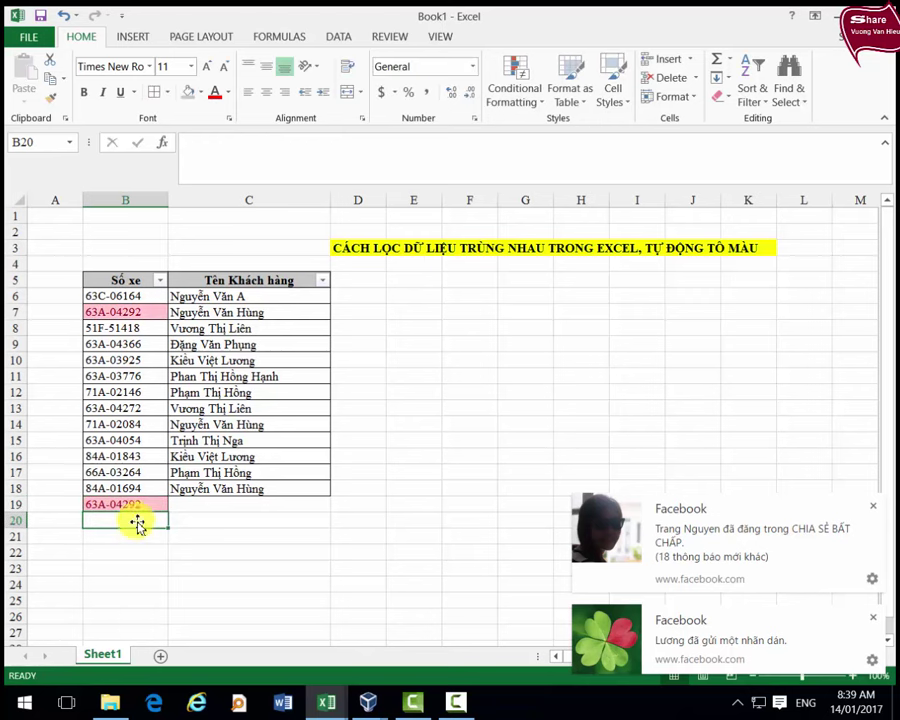
click(117, 311)
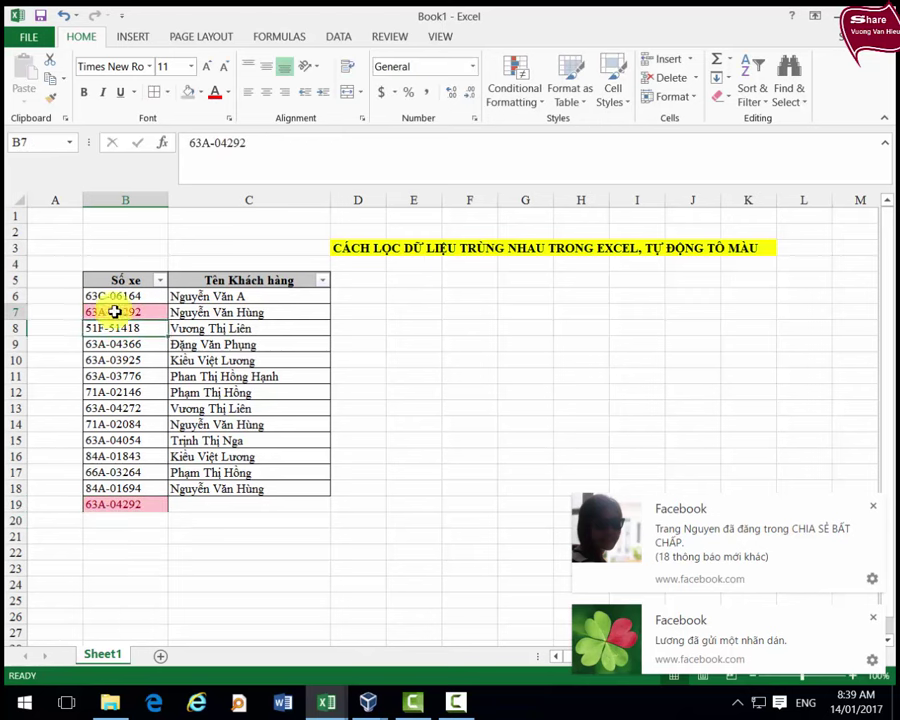
click(125, 504)
click(143, 329)
click(136, 502)
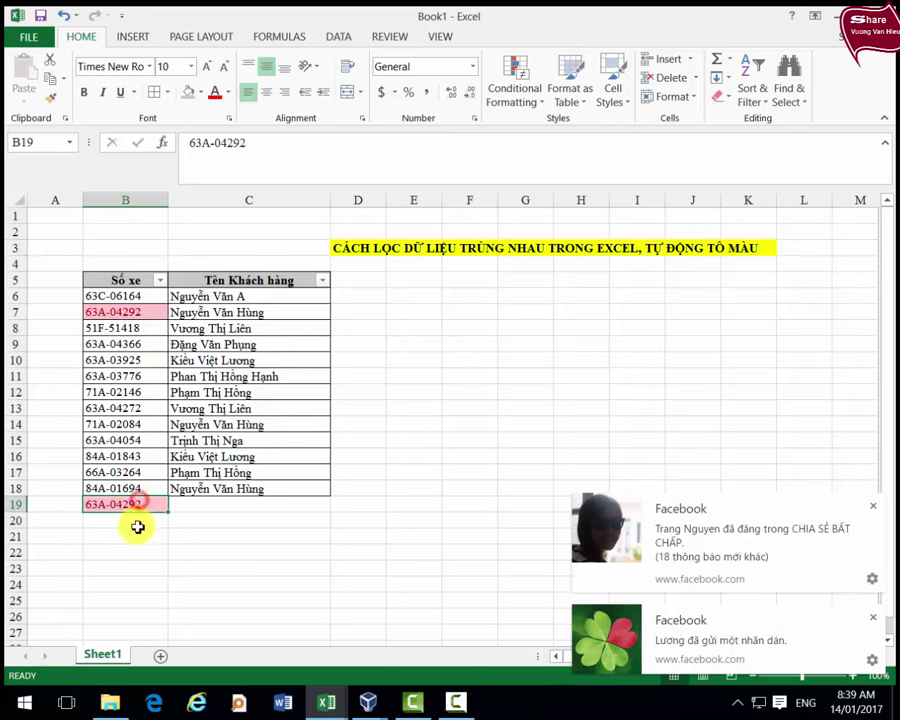
click(135, 524)
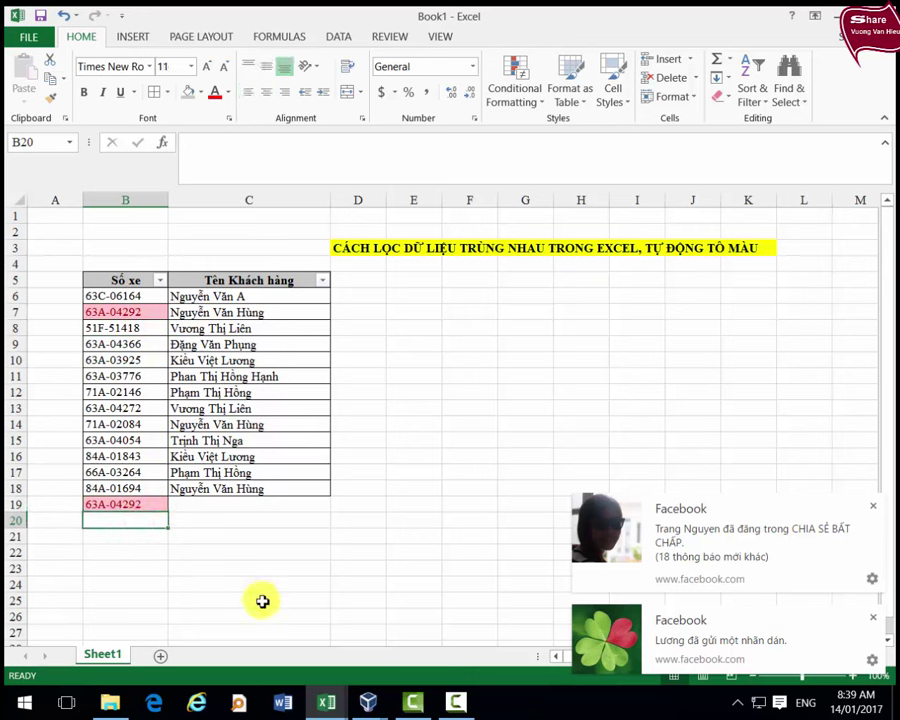
text(78)
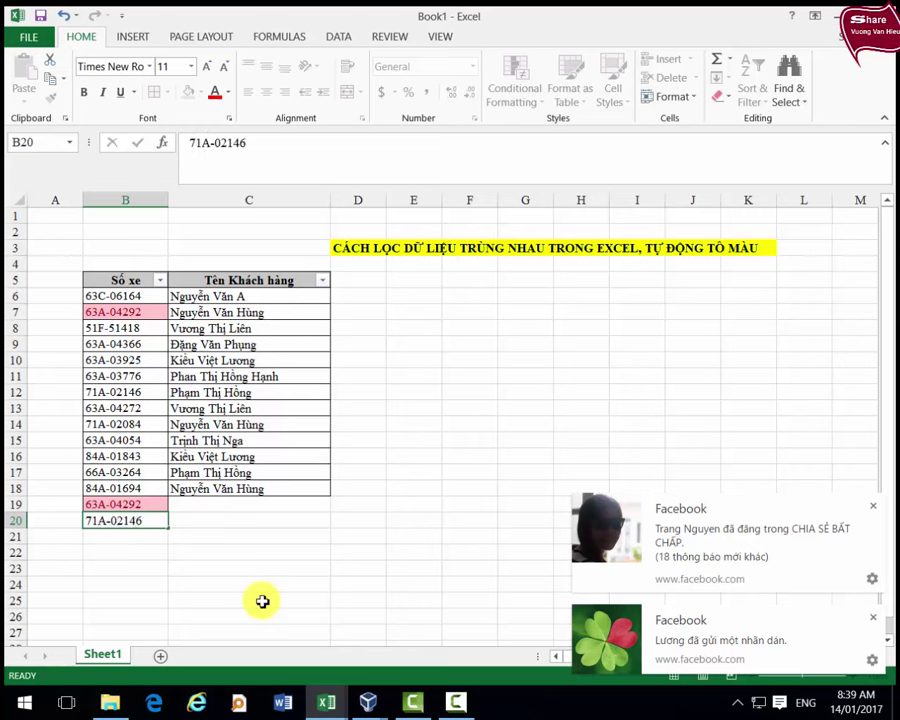
key(Return)
key(Up)
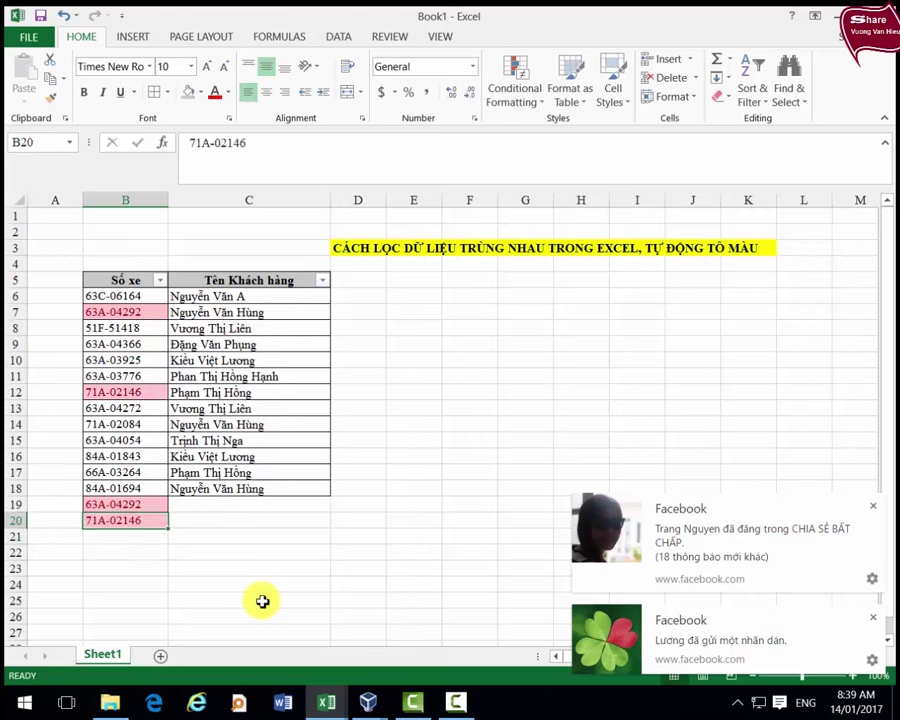
key(Delete)
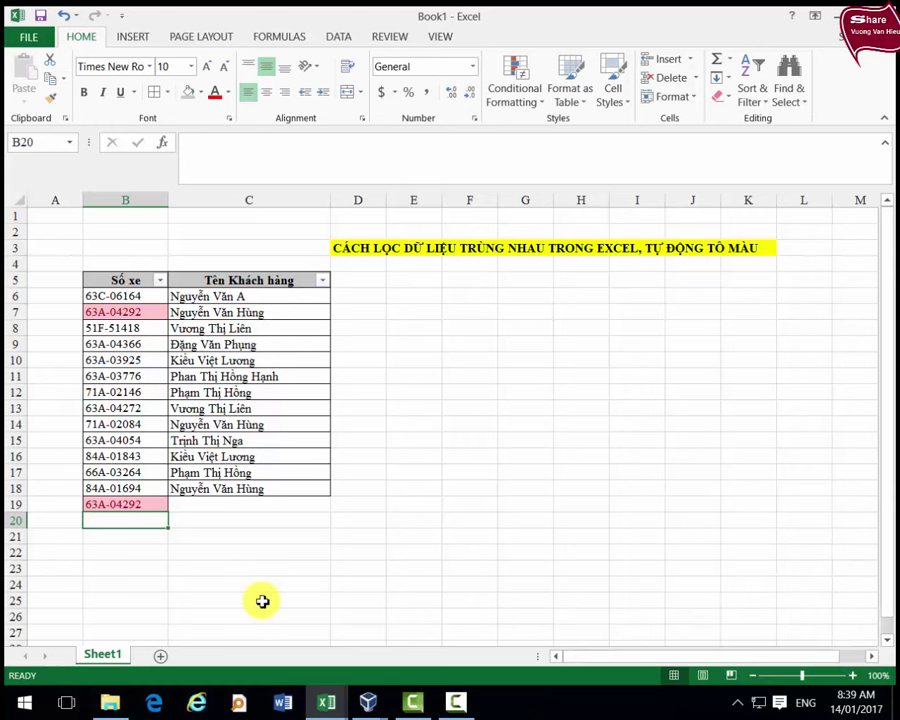
key(Up)
key(Delete)
key(Down)
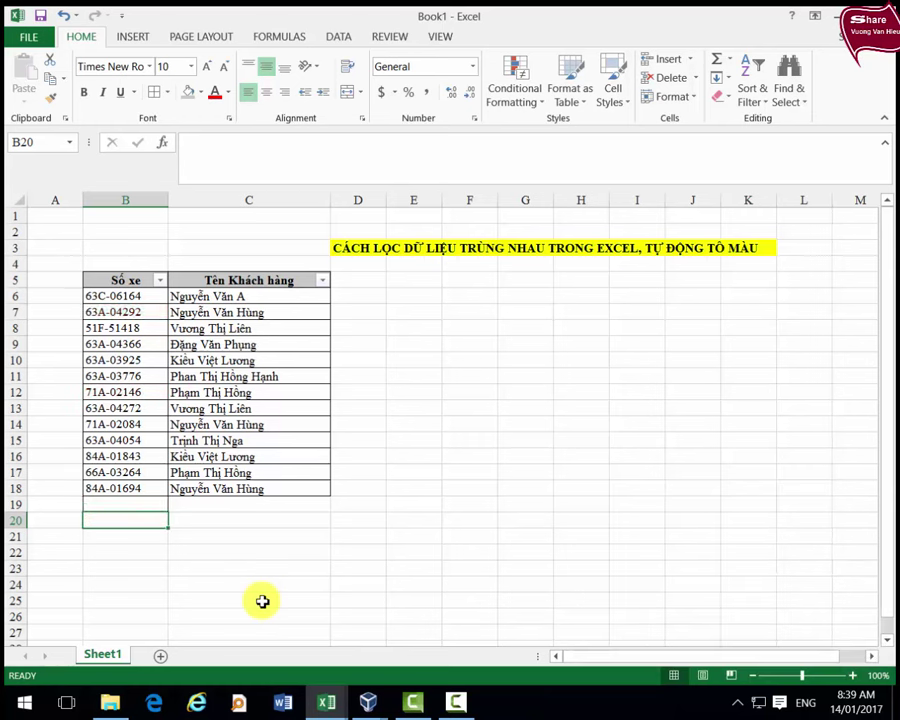
Enter a test customer name in C19, then correct it once.
key(Up)
key(Right)
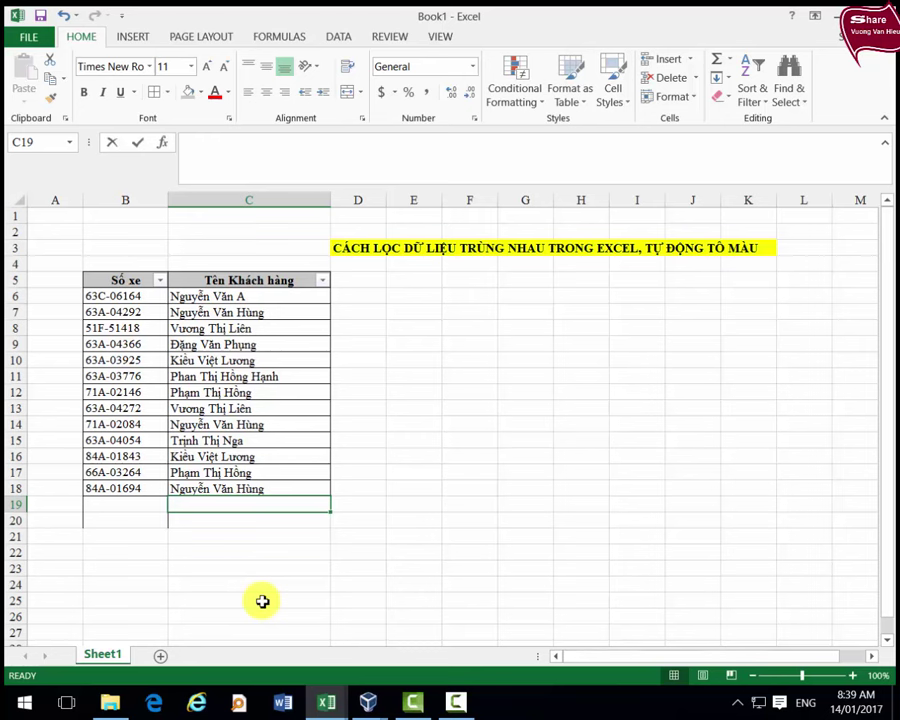
text(N)
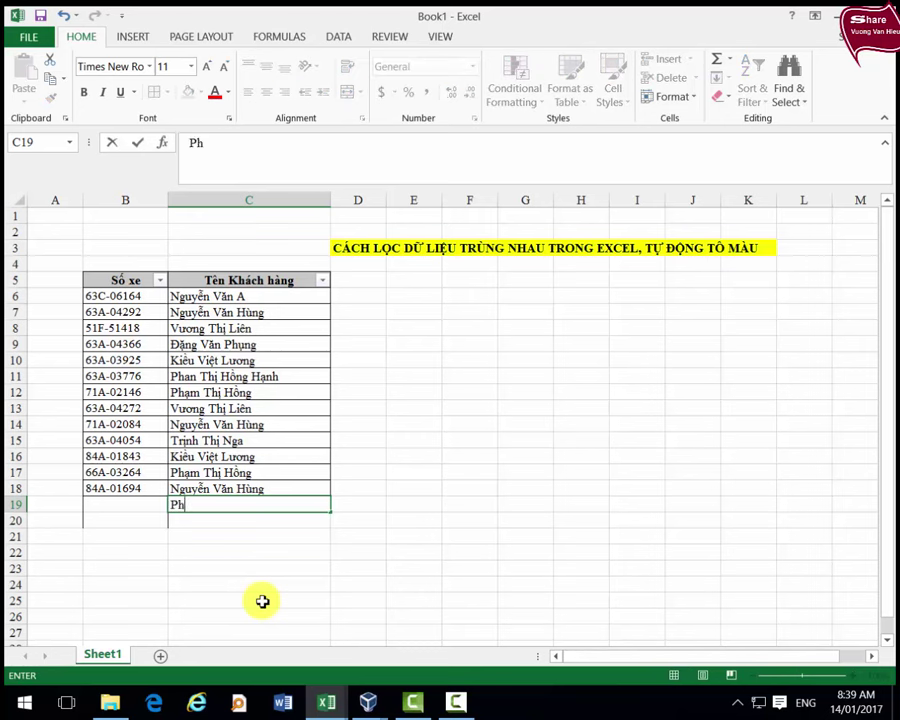
text(a)
key(Delete)
text(jHoo)
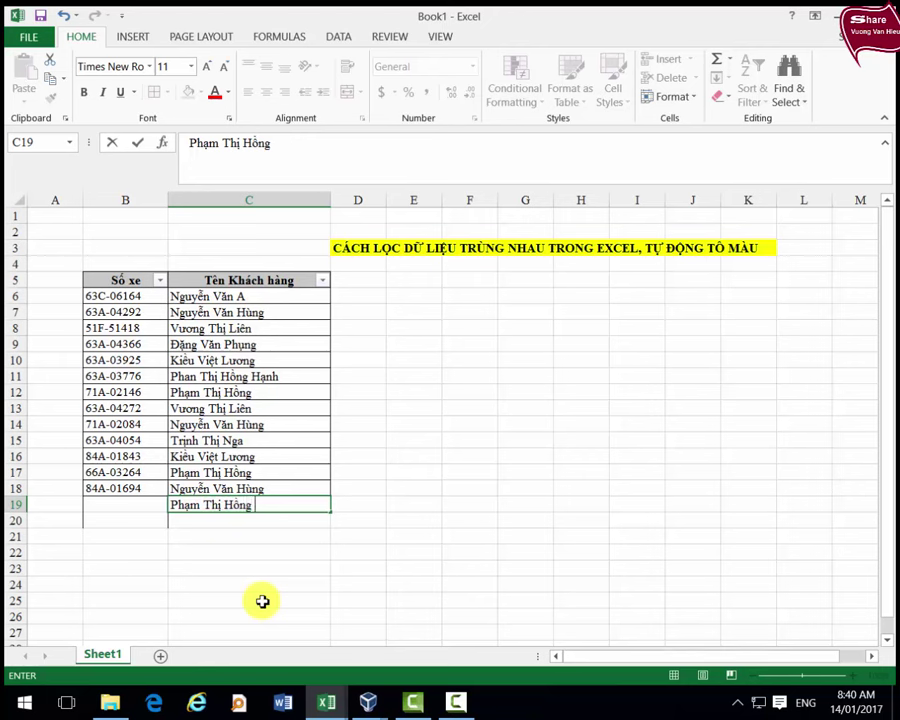
text(Hanh)
key(Return)
key(Up)
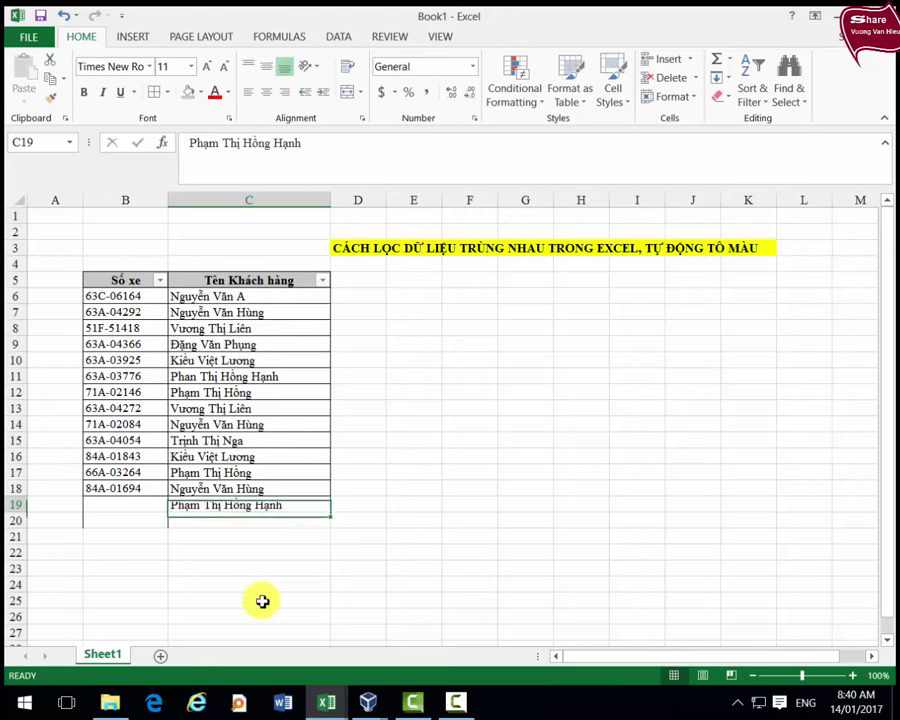
key(Left)
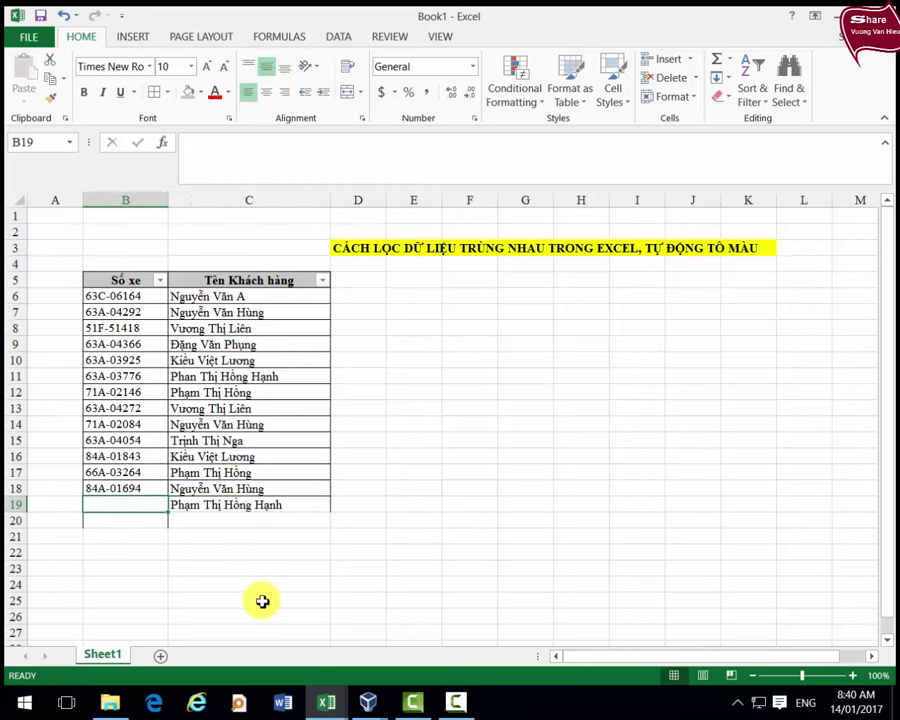
key(Right)
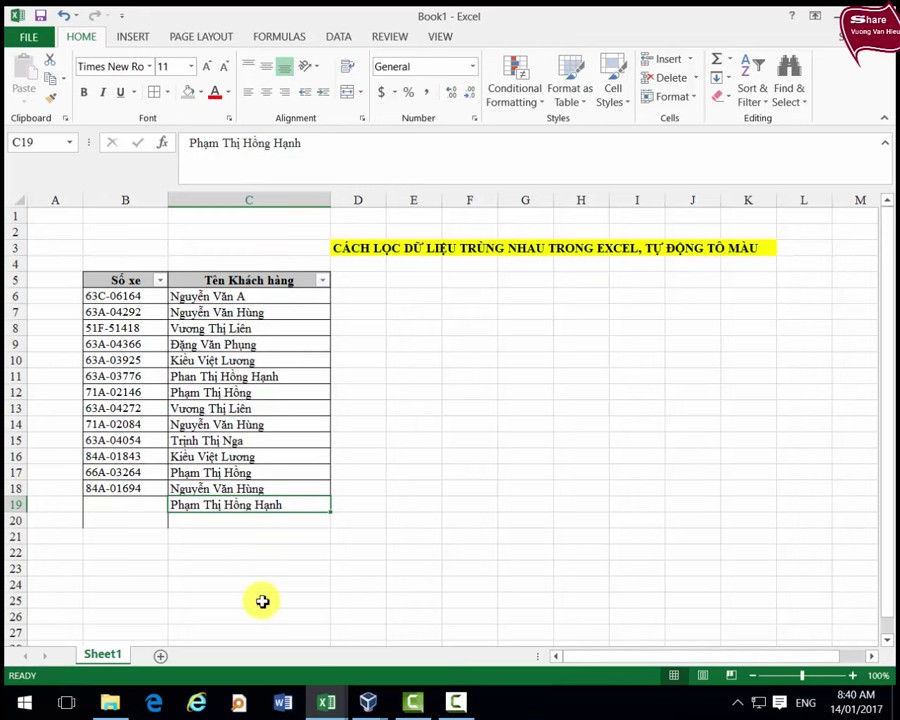
text(Phan)
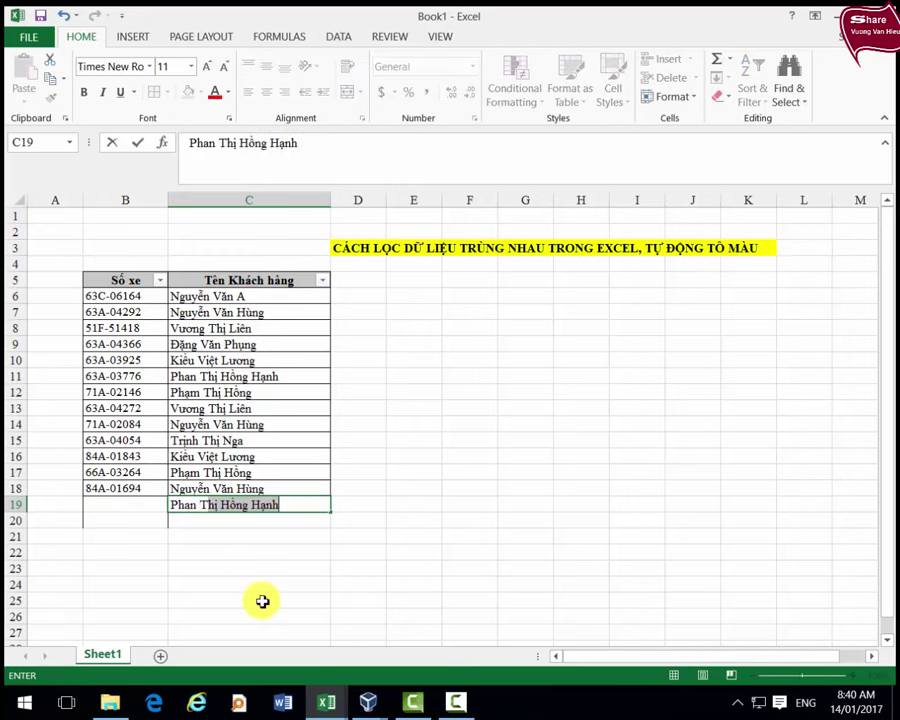
key(Return)
key(Up)
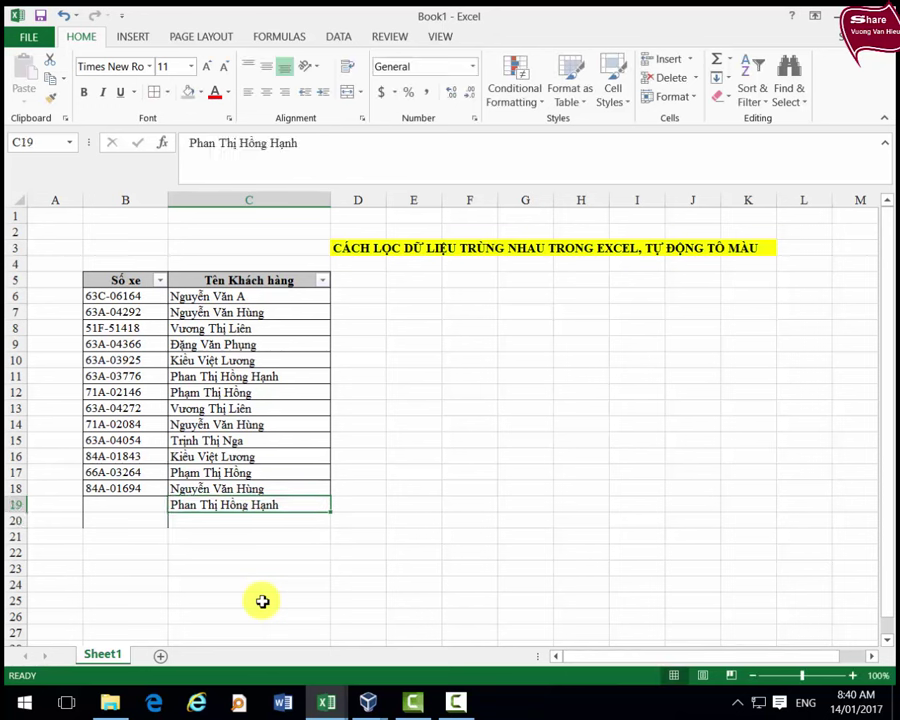
Overwrite C18 with the row 11 customer's name and clear the extra entry in C19.
click(267, 539)
click(266, 508)
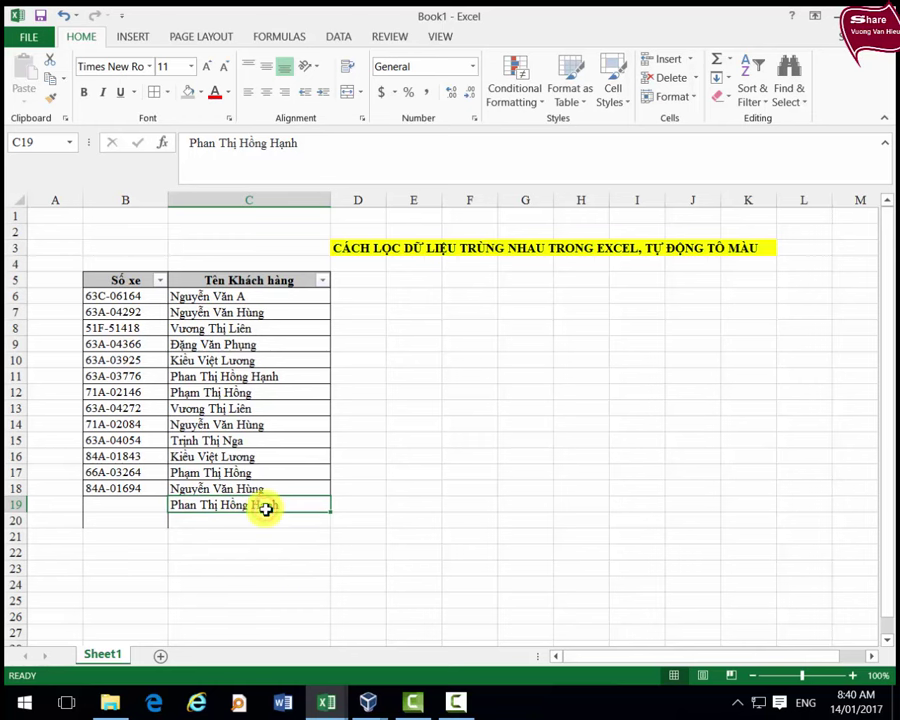
click(255, 489)
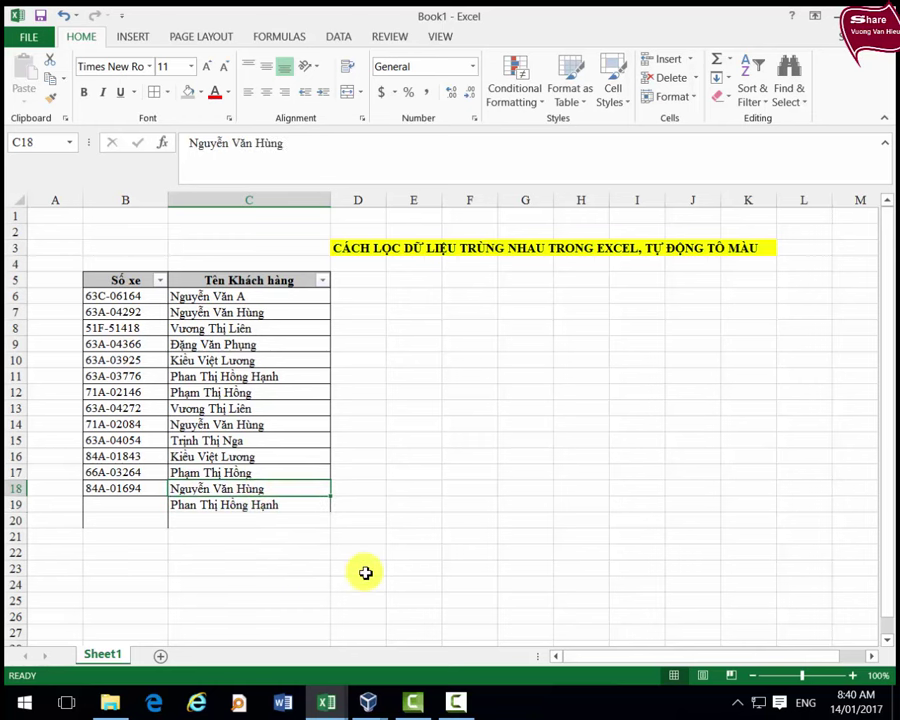
text(Phan)
key(Return)
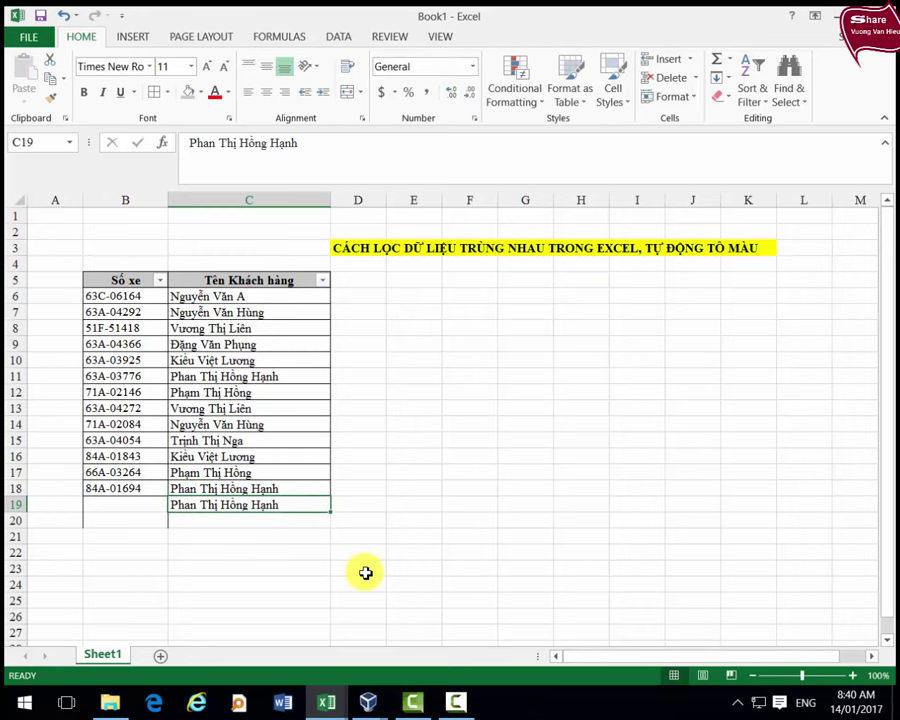
click(470, 484)
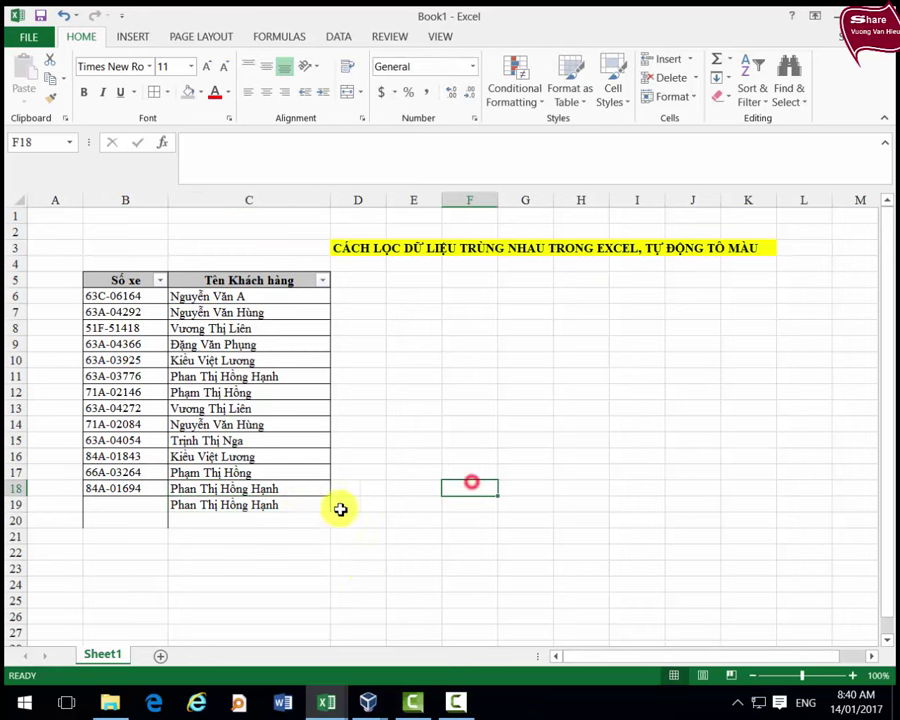
click(298, 505)
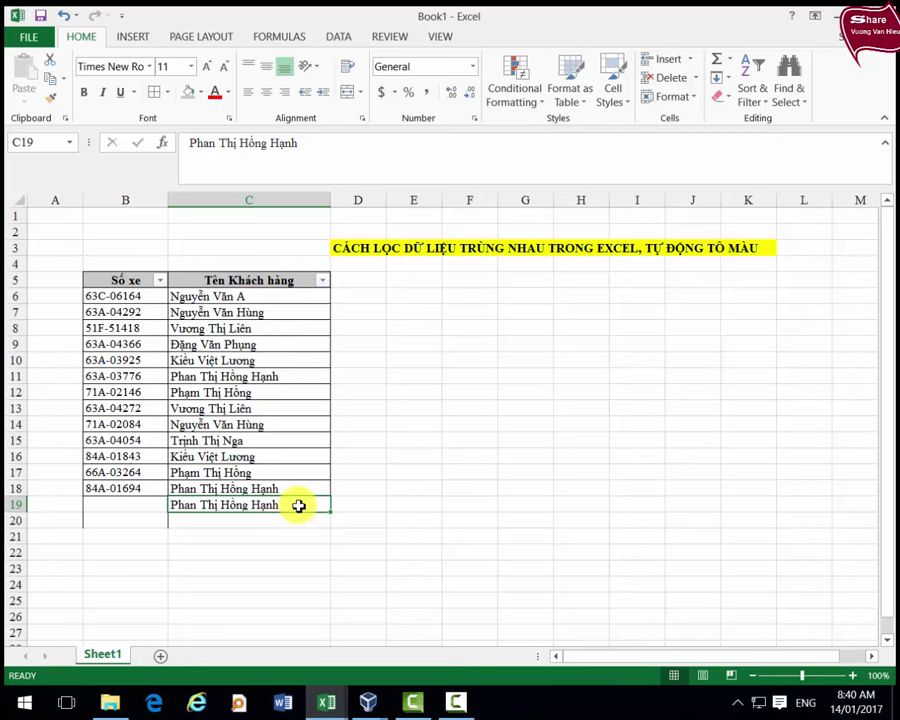
key(Delete)
Select C6:C19 and open Conditional Formatting, then close the menu without changes.
drag(296, 294, 310, 503)
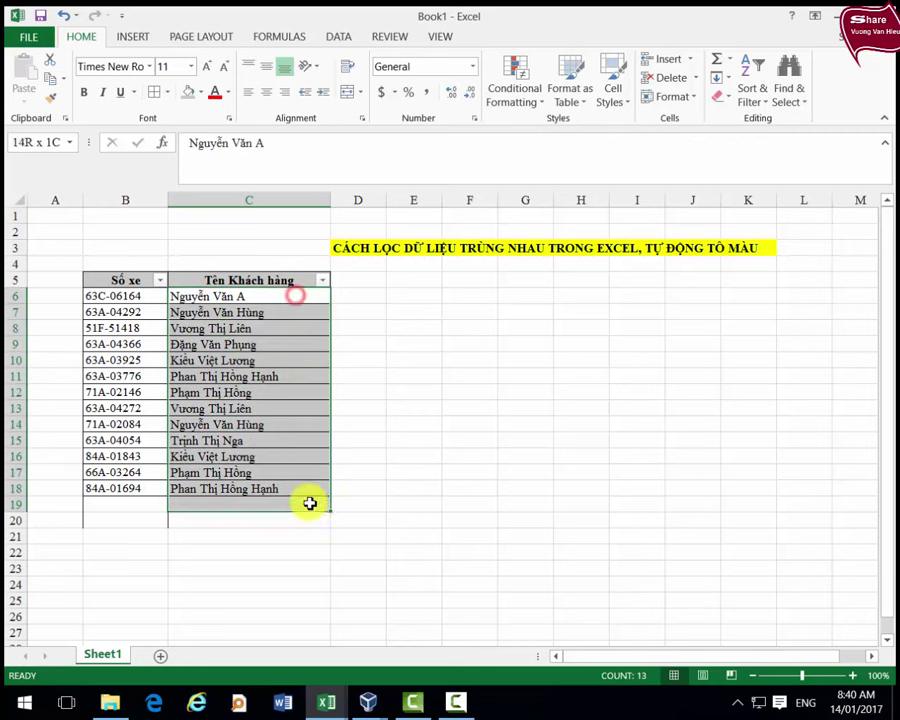
click(525, 95)
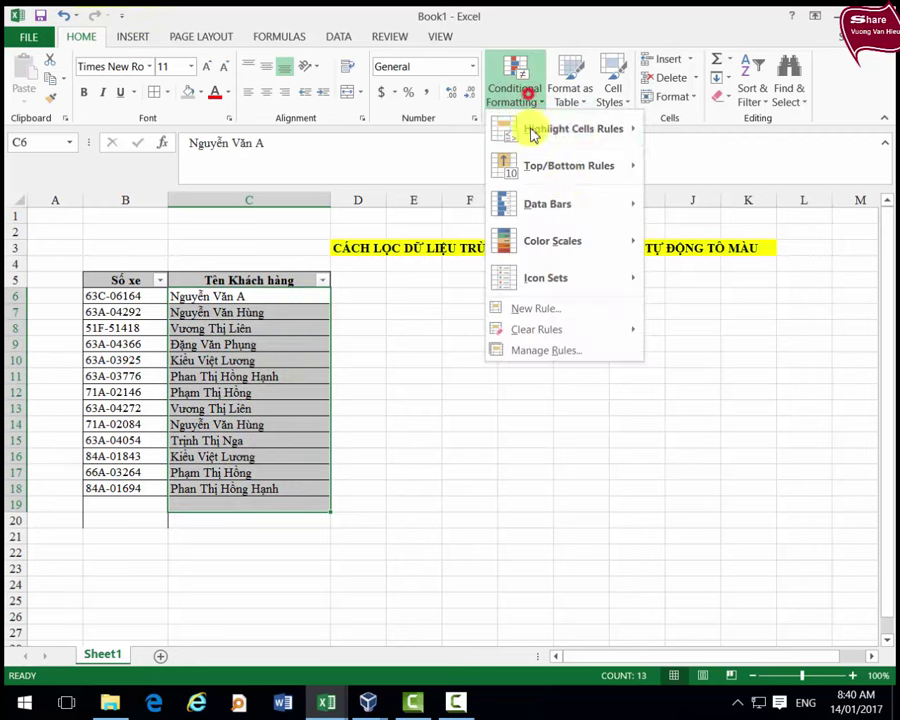
mouse_move(537, 329)
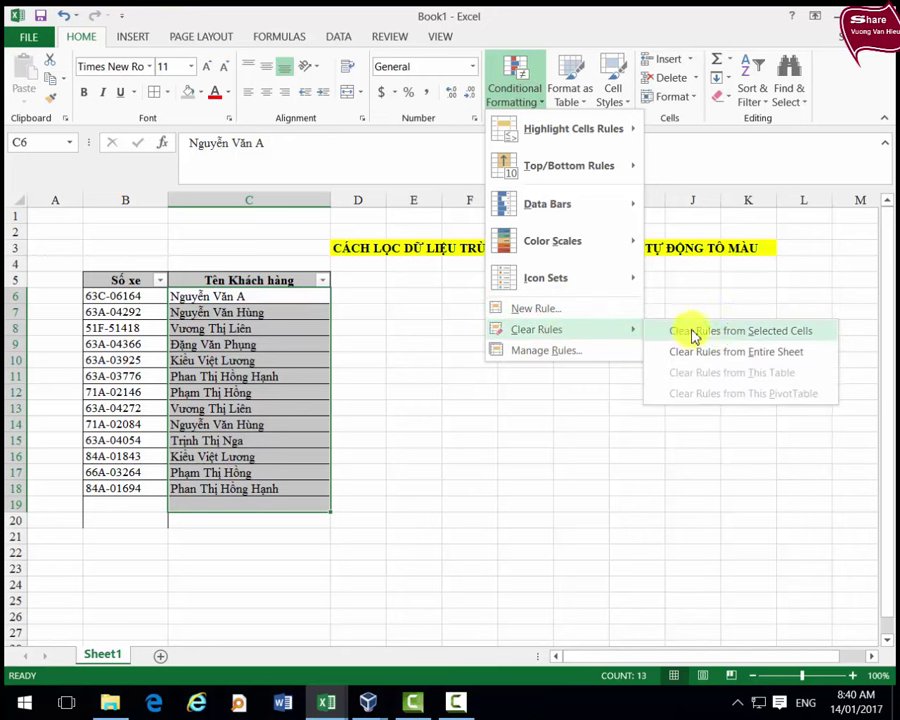
click(522, 463)
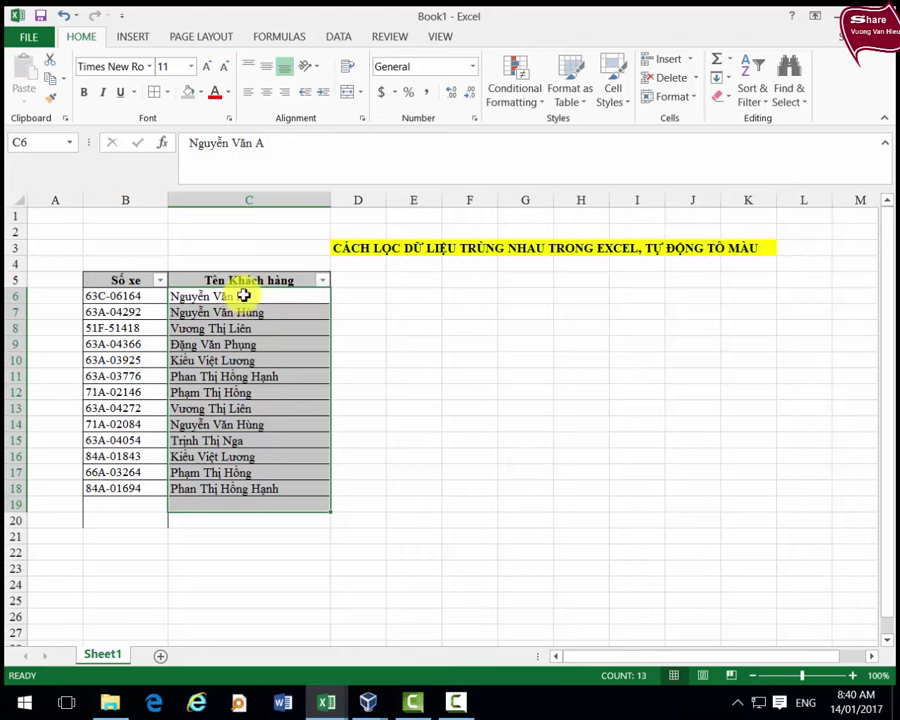
Apply a Duplicate Values rule with Light Red Fill and Dark Red Text to C6:C18.
drag(243, 295, 257, 488)
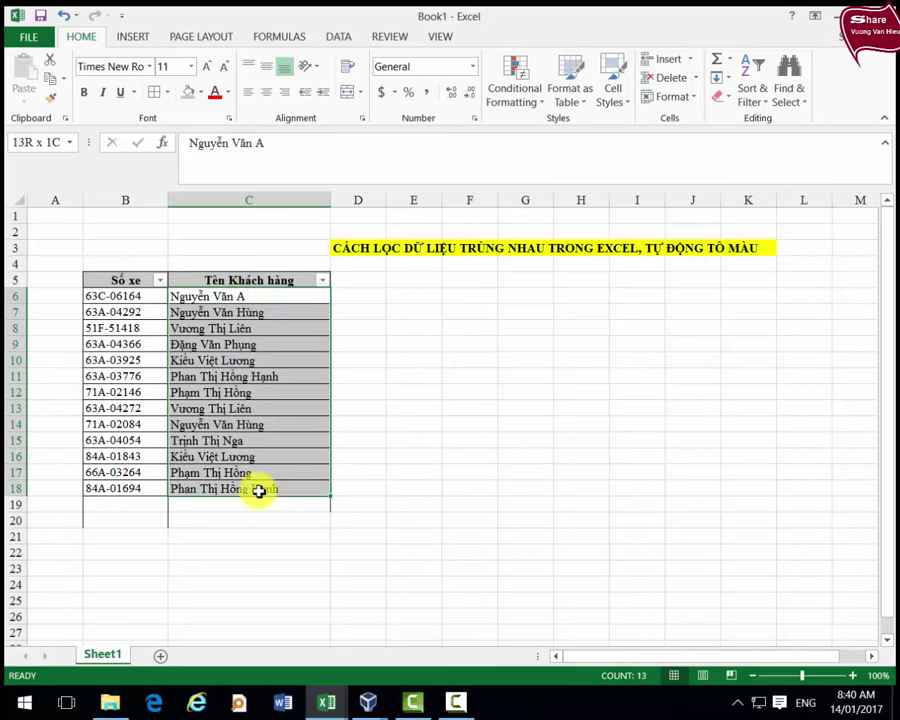
click(516, 95)
click(578, 132)
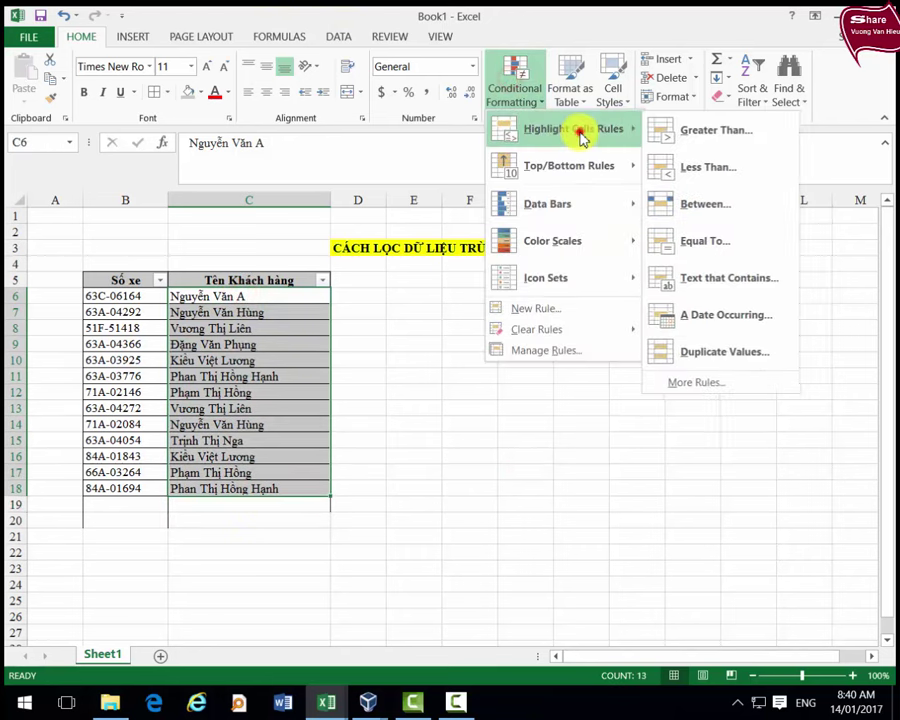
click(727, 351)
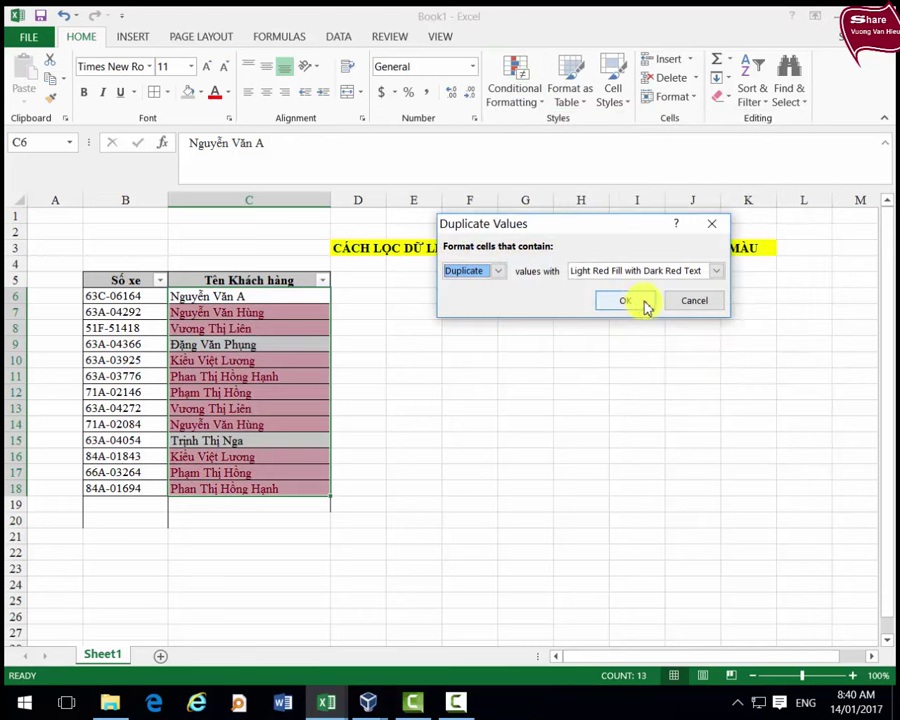
click(638, 301)
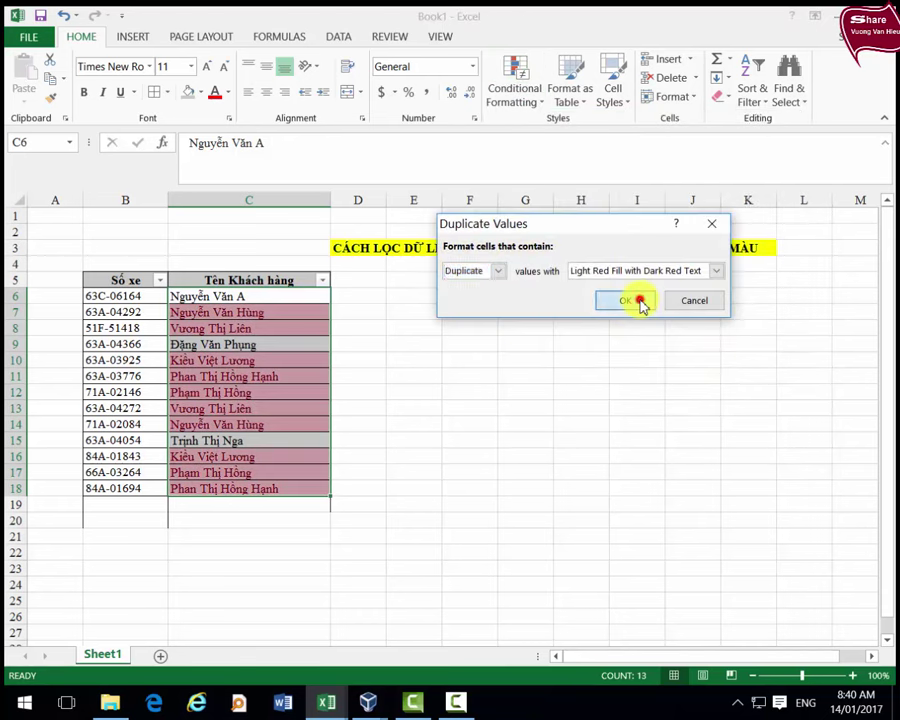
click(504, 425)
click(218, 514)
click(221, 504)
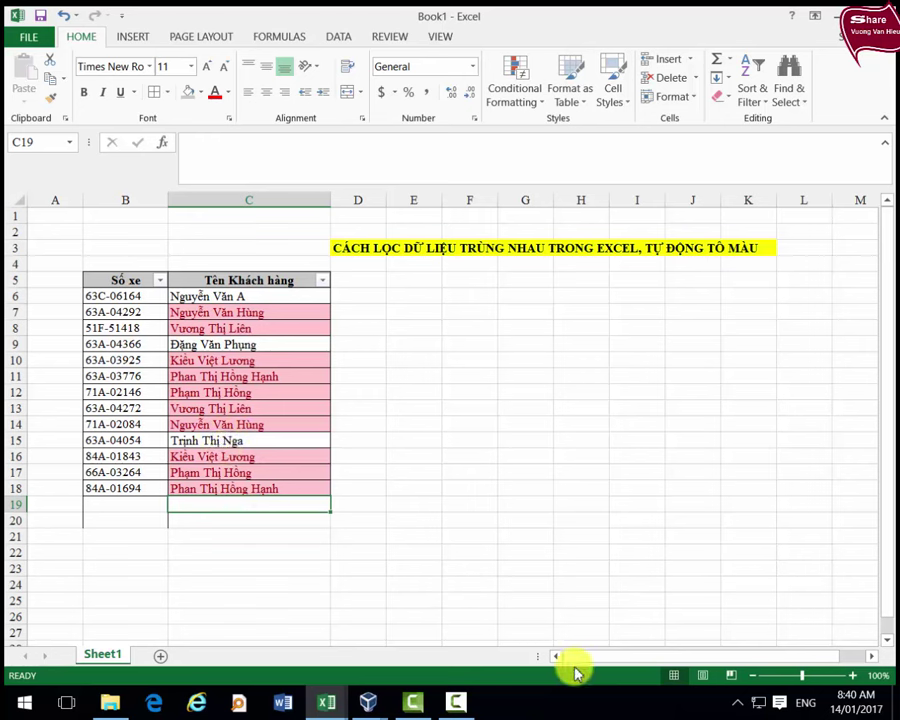
Enter a repeat of the row 15 customer's name in C19 using AutoComplete, then reselect C19.
text(Trịnh Thị Nga)
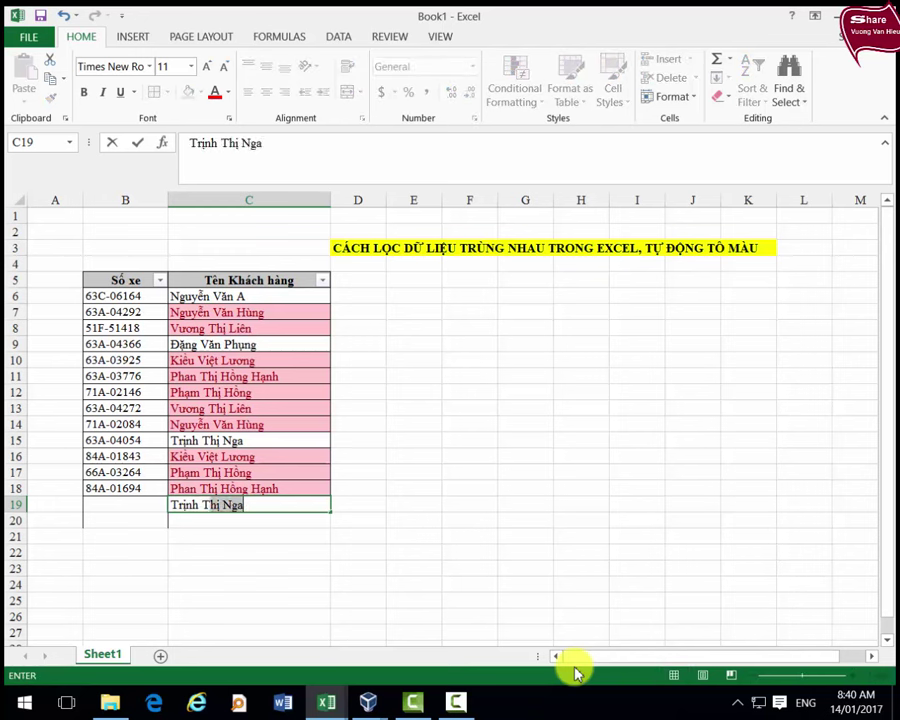
key(Return)
key(Up)
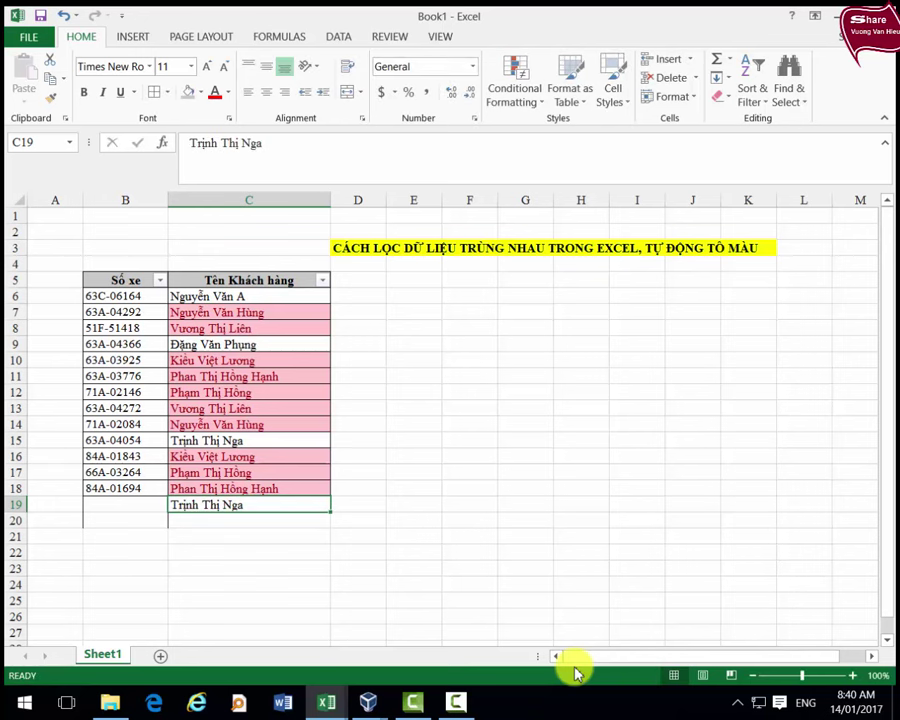
click(357, 596)
click(281, 502)
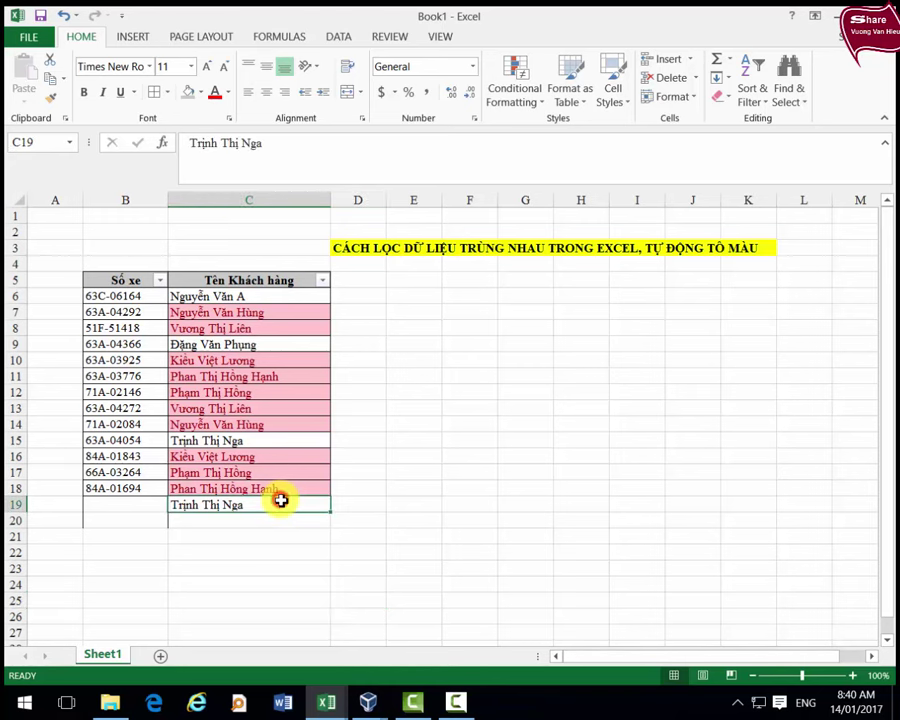
Apply a light red Duplicate Values highlight rule to the customer names in C6:C26.
drag(256, 293, 250, 554)
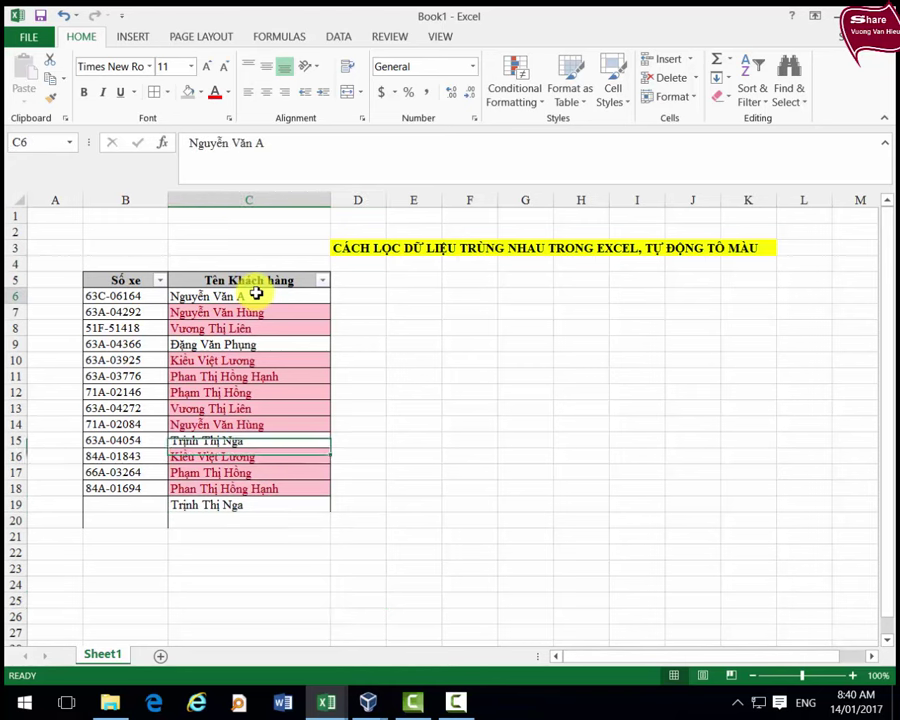
scroll(407, 443, up, 2)
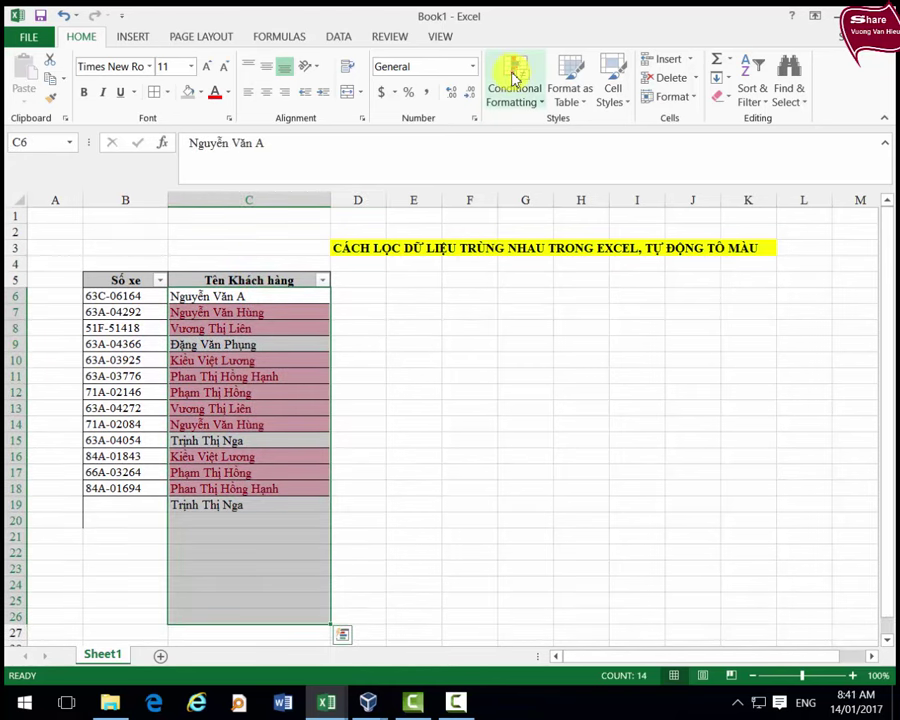
click(514, 75)
mouse_move(566, 129)
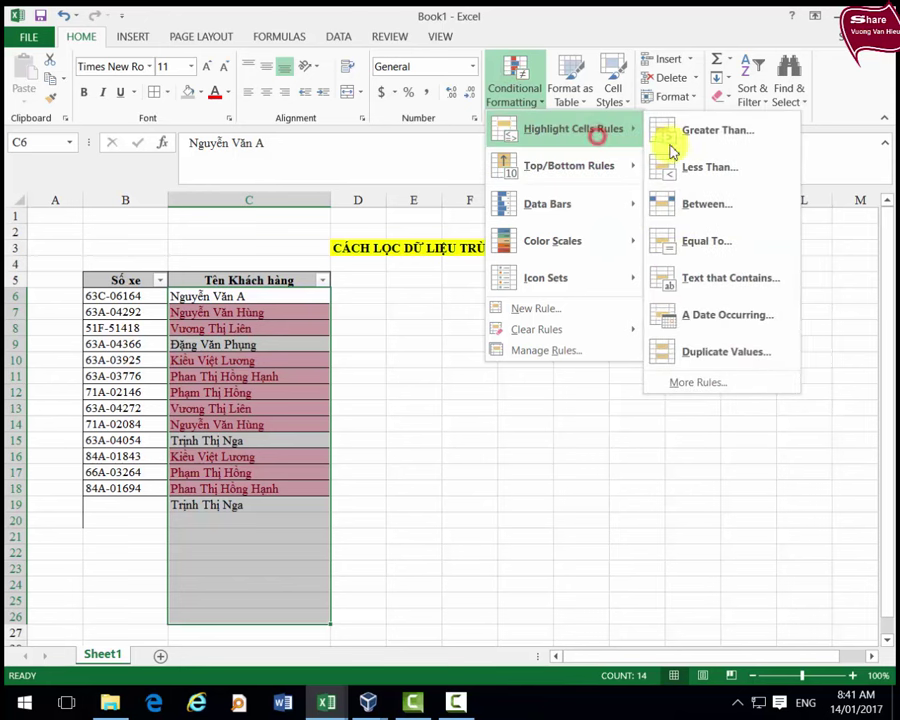
click(712, 346)
click(620, 299)
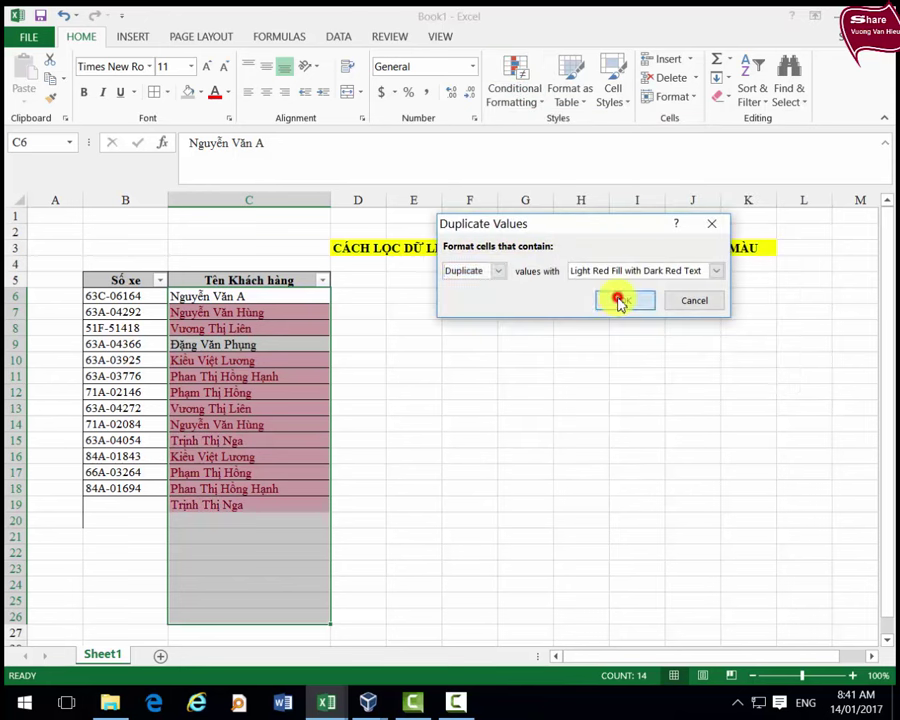
click(230, 505)
Clear C19 and re-enter the C15 customer name so it highlights light red.
key(Delete)
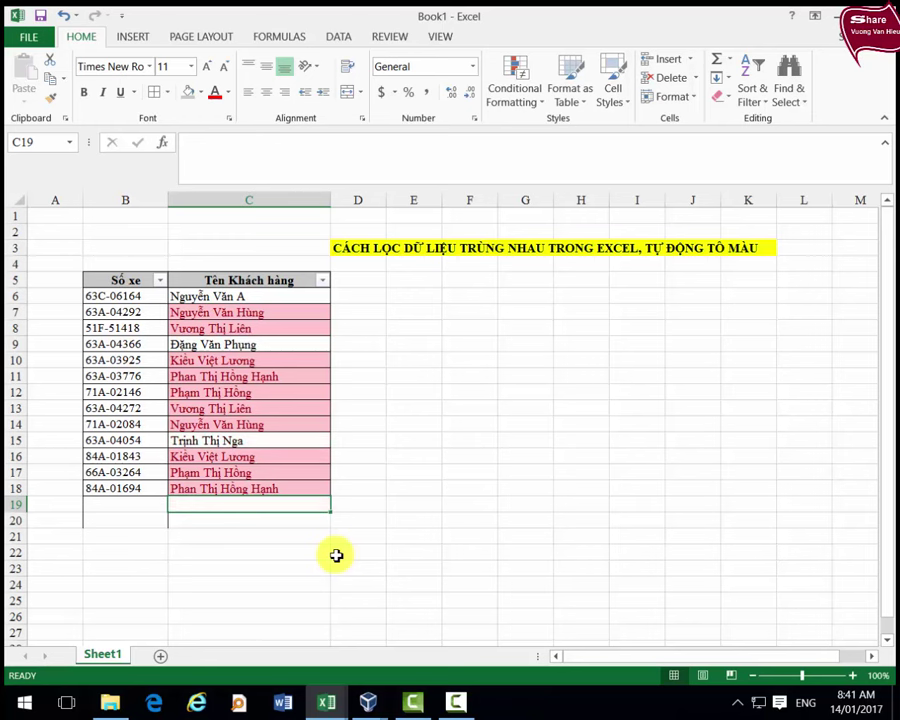
text(Trinj)
key(Return)
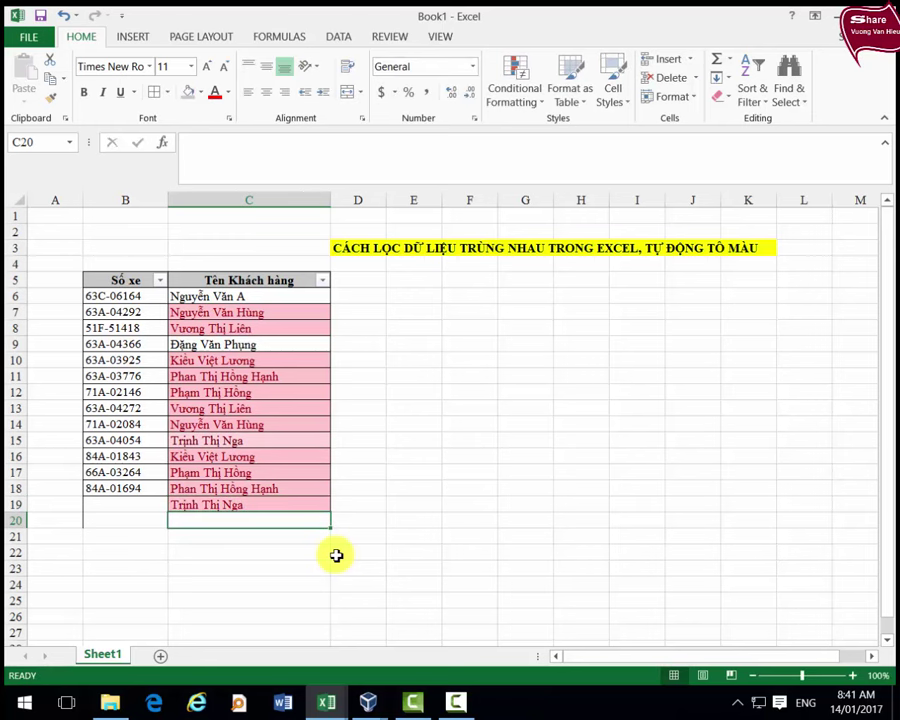
key(Up)
Test the rule with a repeated customer name in C21, then delete it.
key(Down)
key(Down)
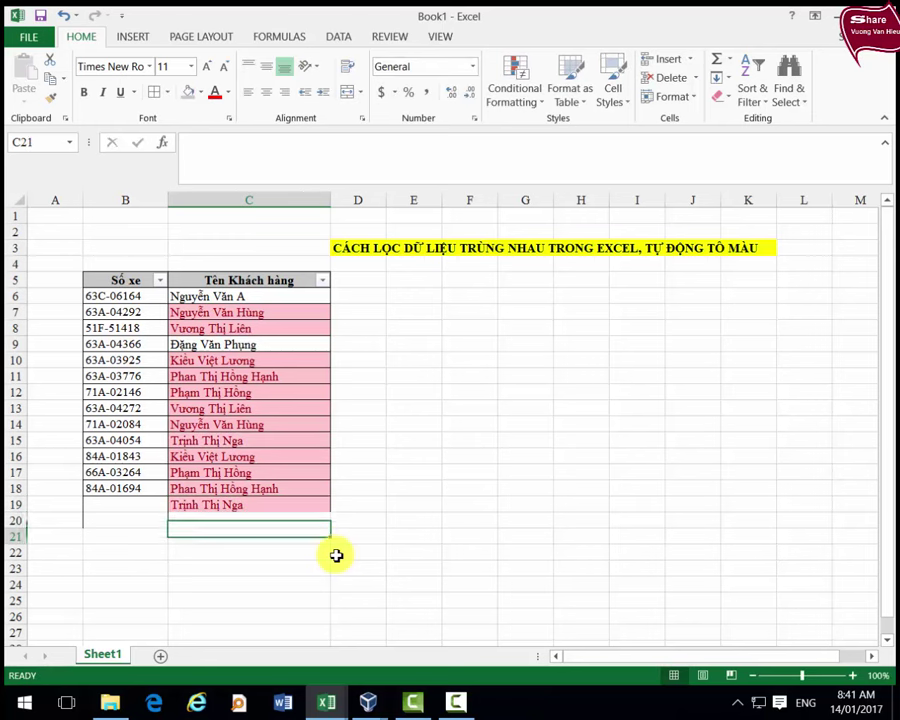
text(Đa)
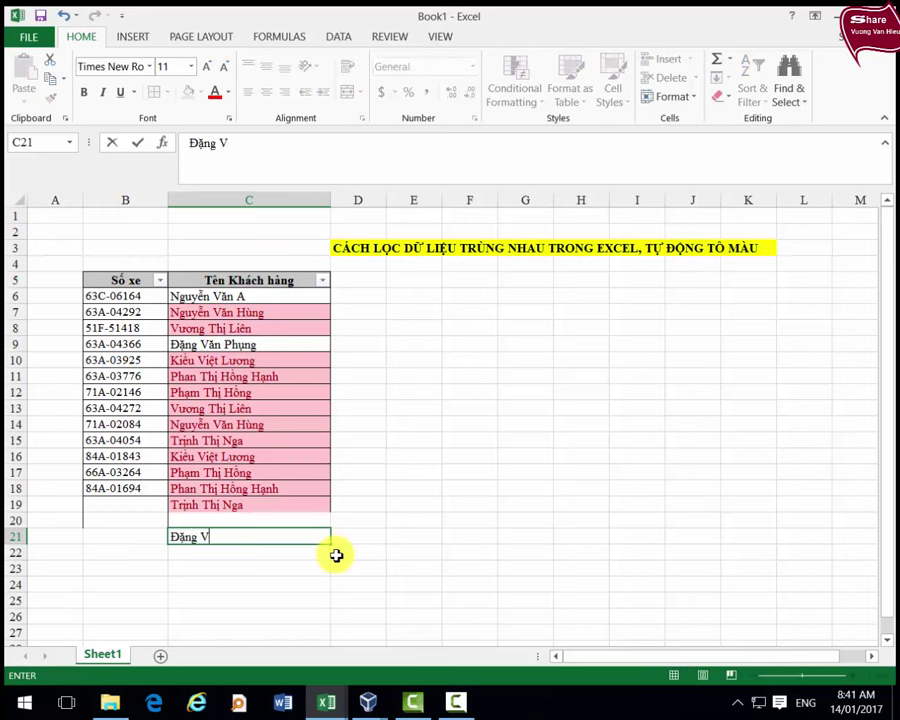
key(Return)
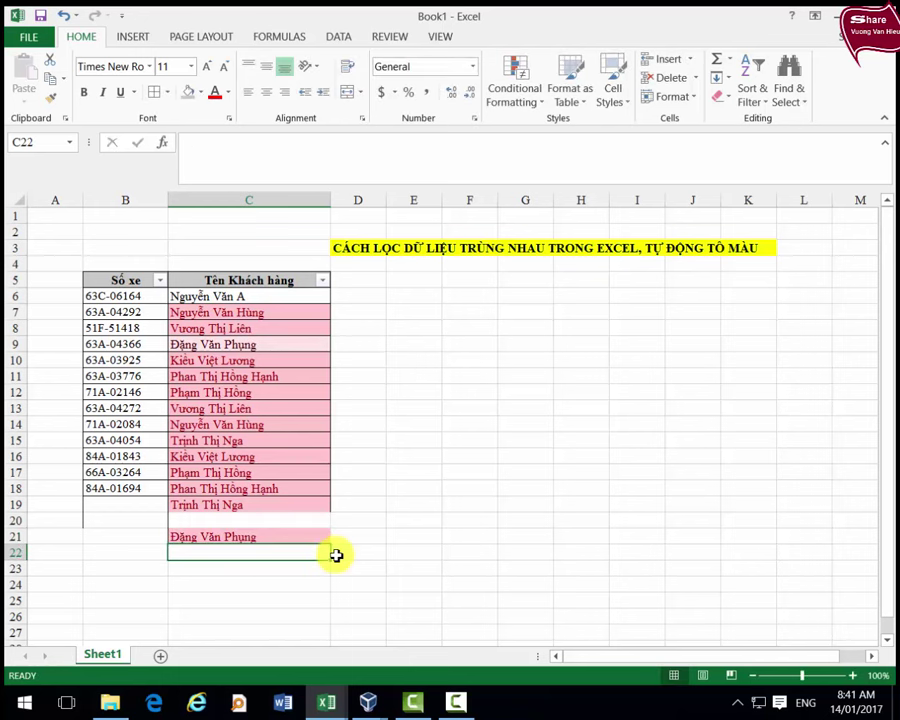
key(Up)
key(Delete)
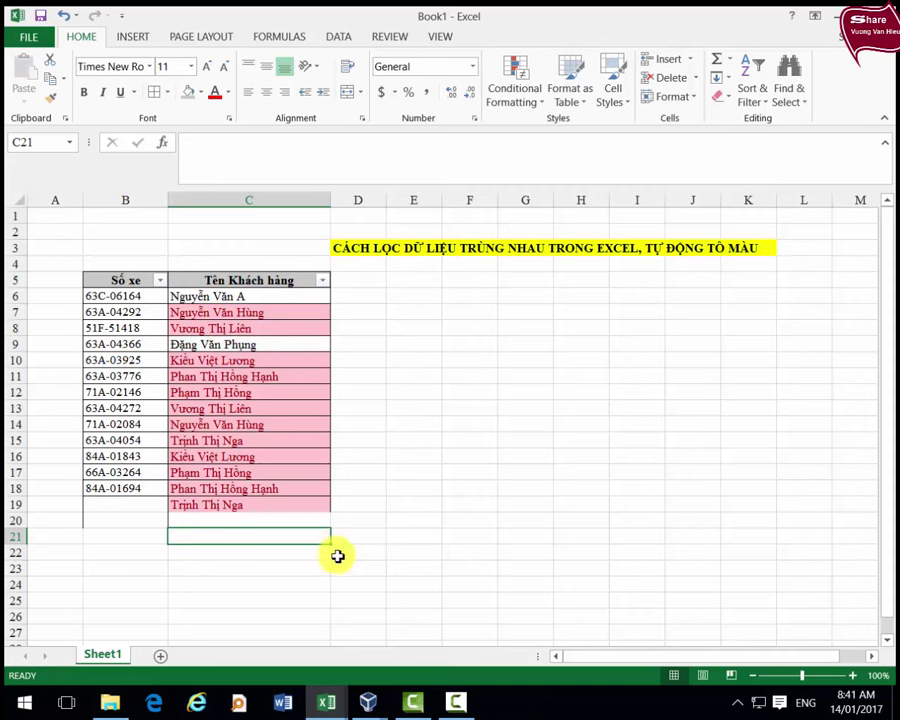
mouse_move(297, 300)
mouse_down()
mouse_move(297, 715)
mouse_move(283, 616)
mouse_up()
scroll(268, 432, up, 9)
scroll(242, 486, up, 4)
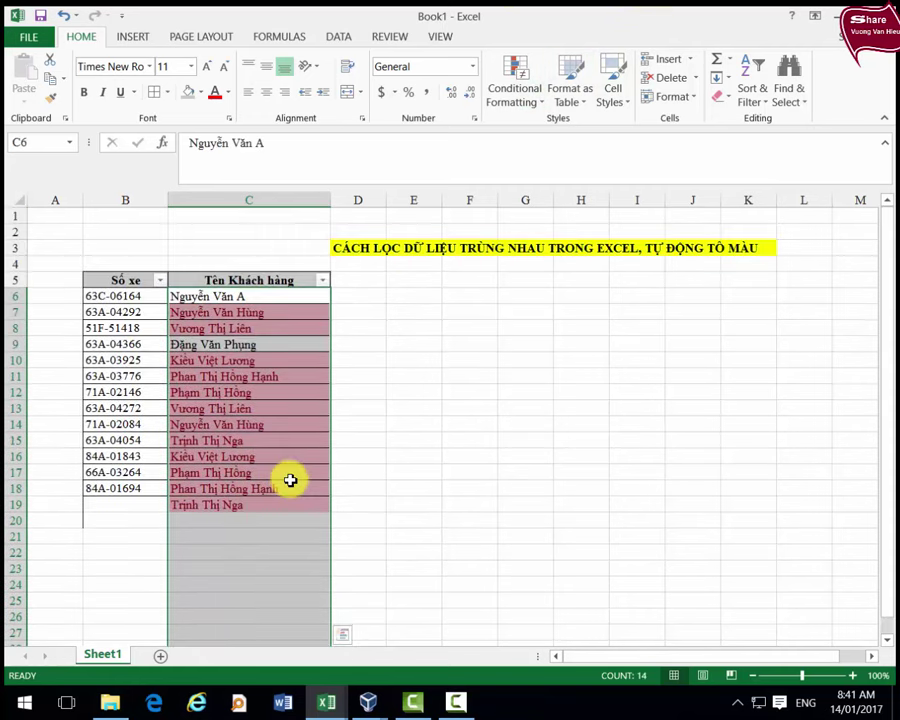
click(508, 425)
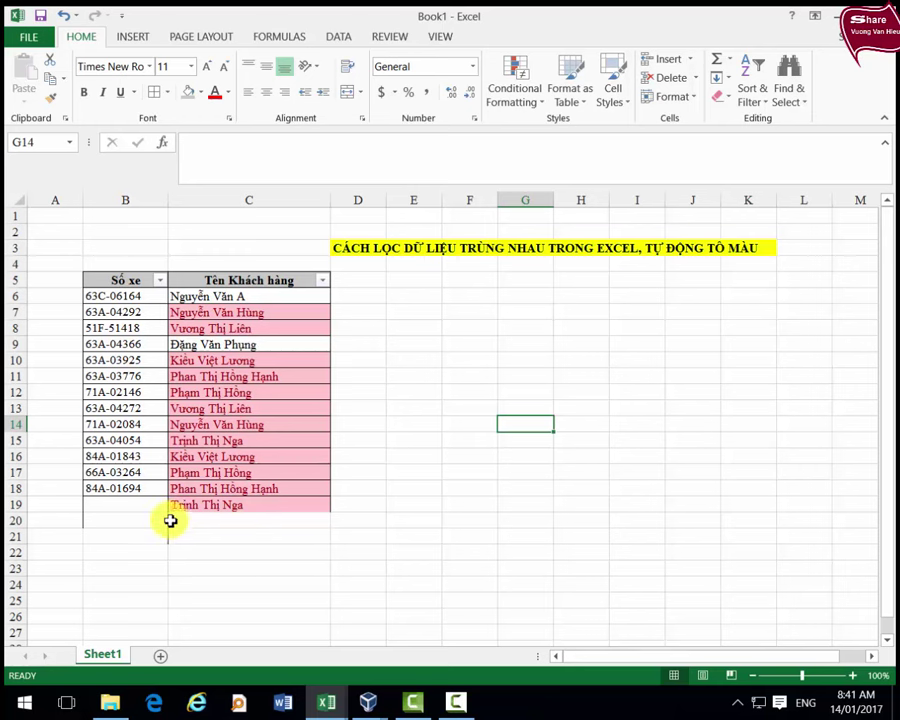
click(125, 502)
click(461, 398)
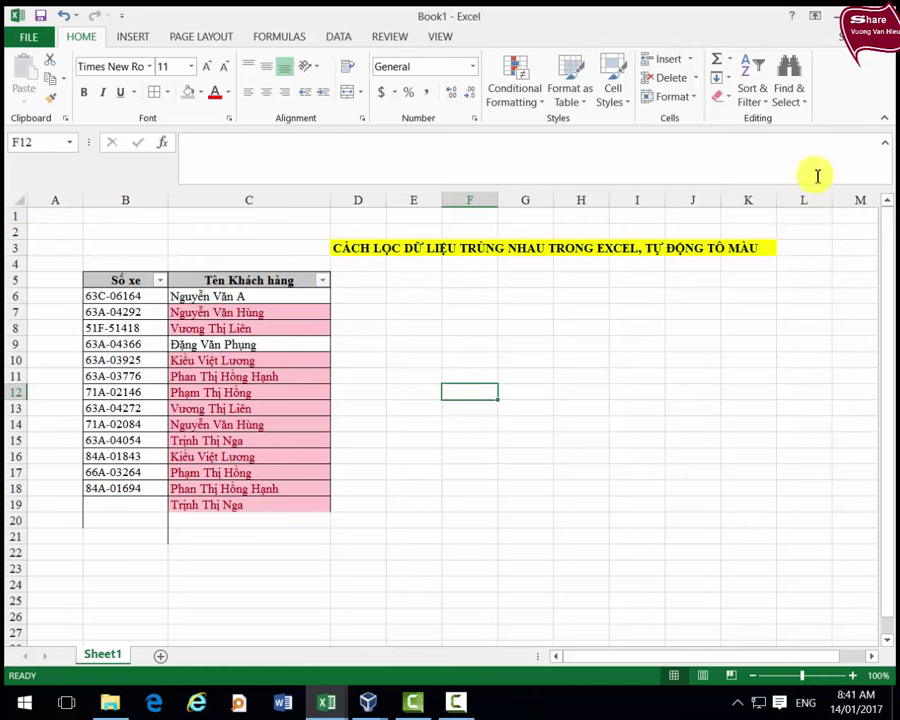
Stop the Camtasia Recorder capture of the Excel demonstration.
click(455, 704)
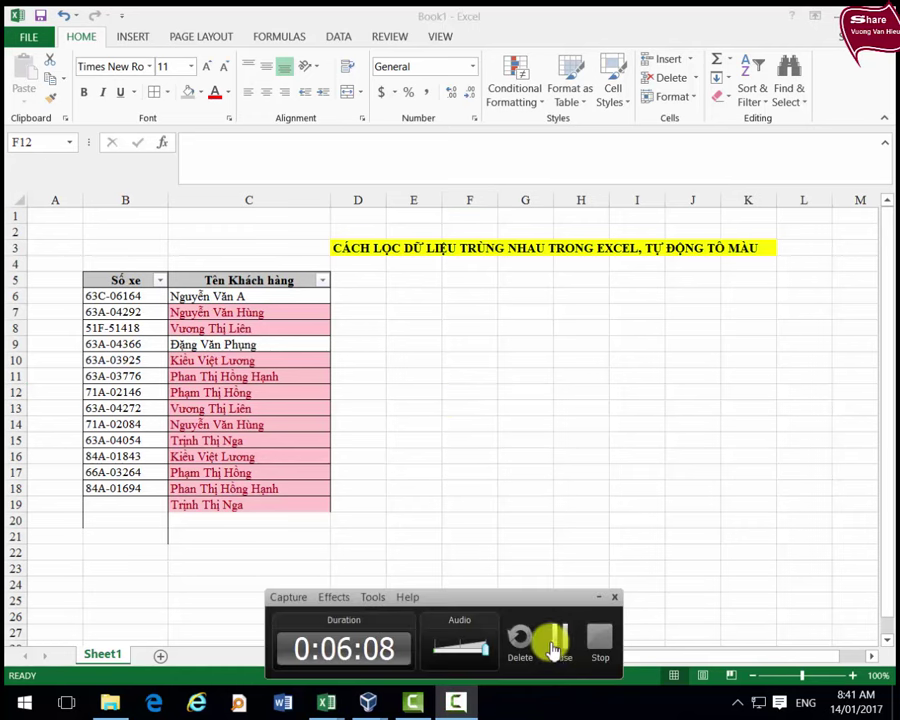
click(597, 640)
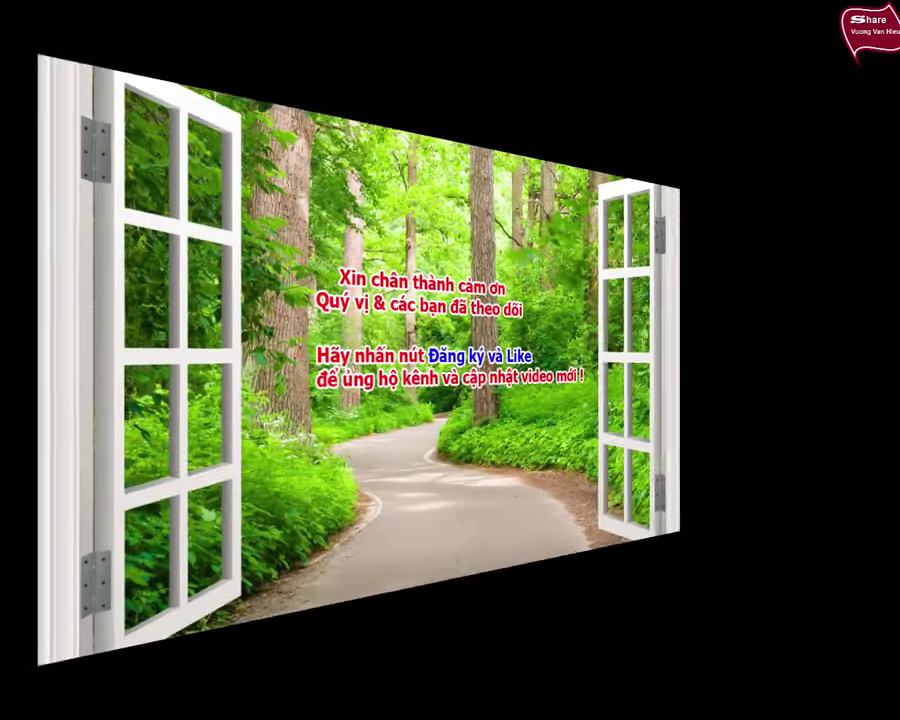